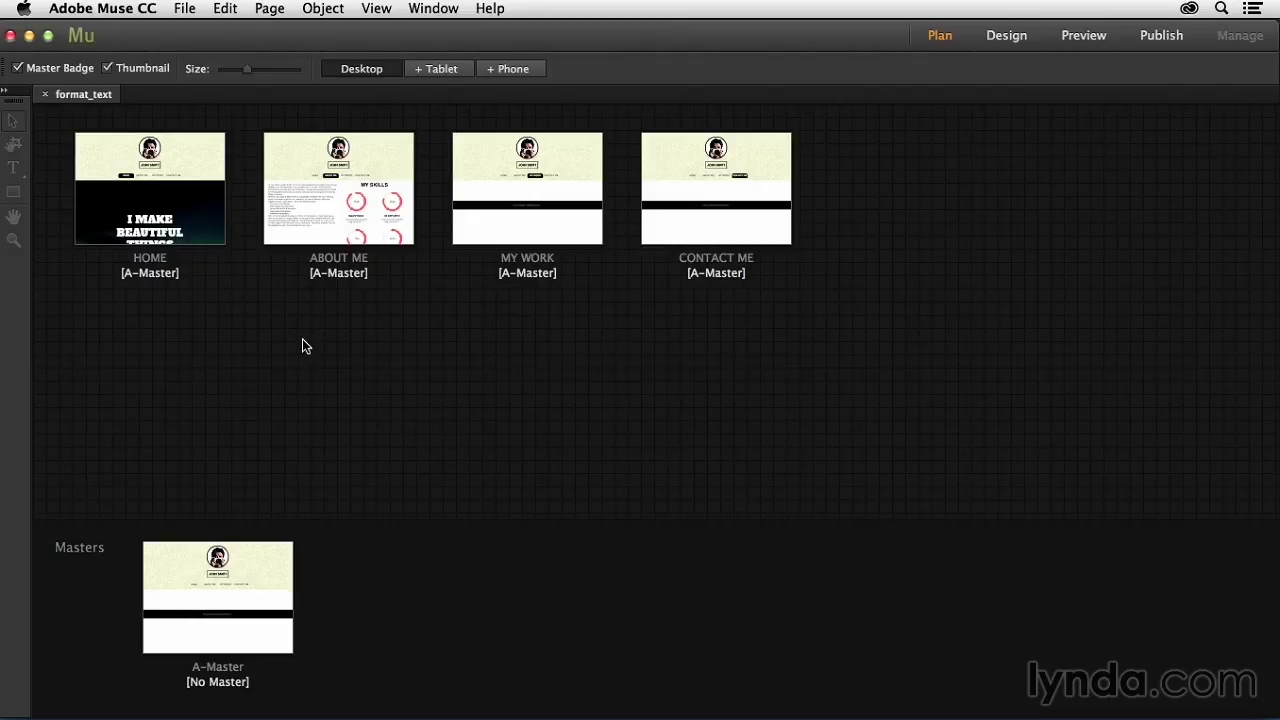
Open the ABOUT ME page and replace the garbled character in I'd with an apostrophe.
{"action": "double_click", "coordinate": [318, 214]}
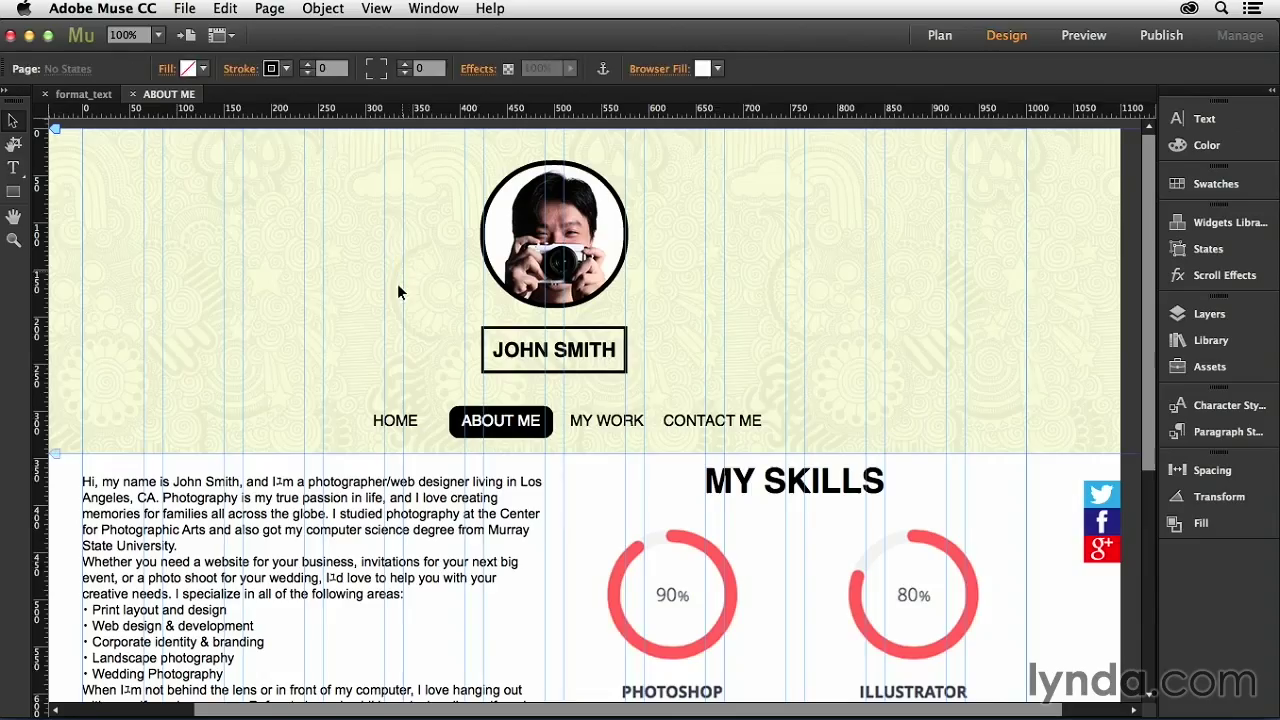
{"action": "key", "text": "super+plus"}
{"action": "left_click_drag", "start_coordinate": [189, 572], "coordinate": [502, 411]}
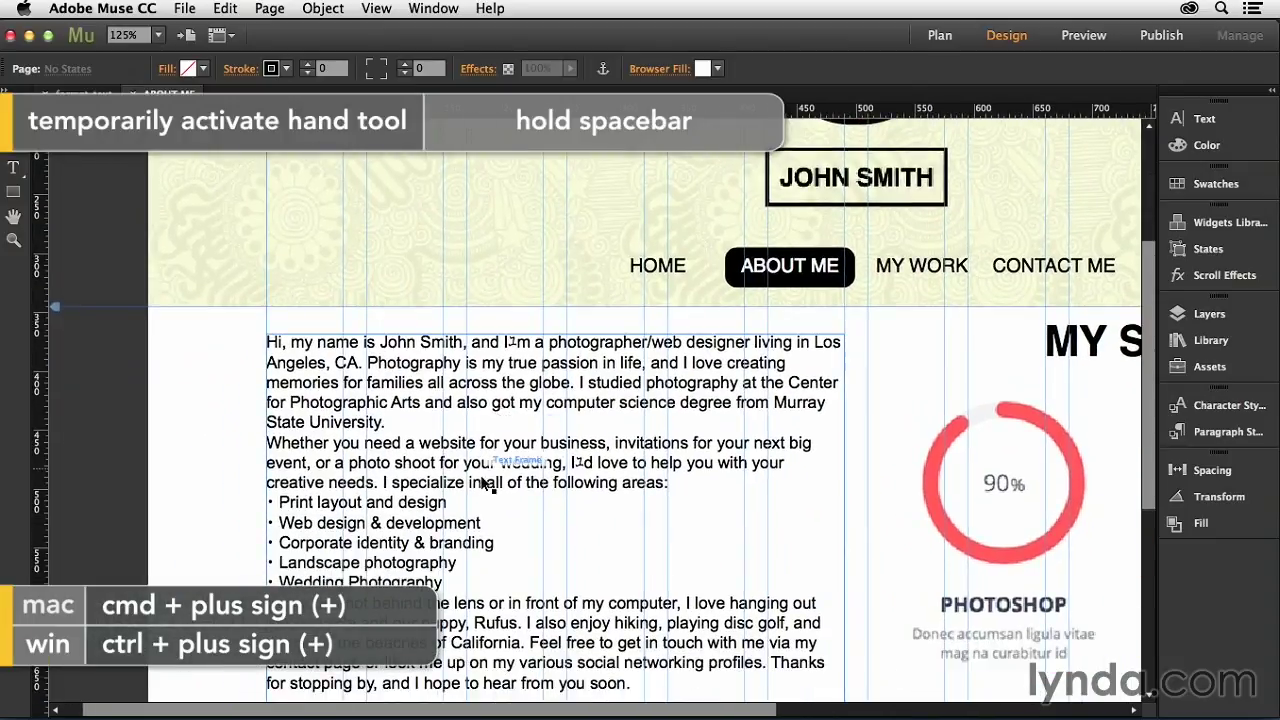
{"action": "scroll", "coordinate": [560, 470], "scroll_direction": "down", "scroll_amount": 2}
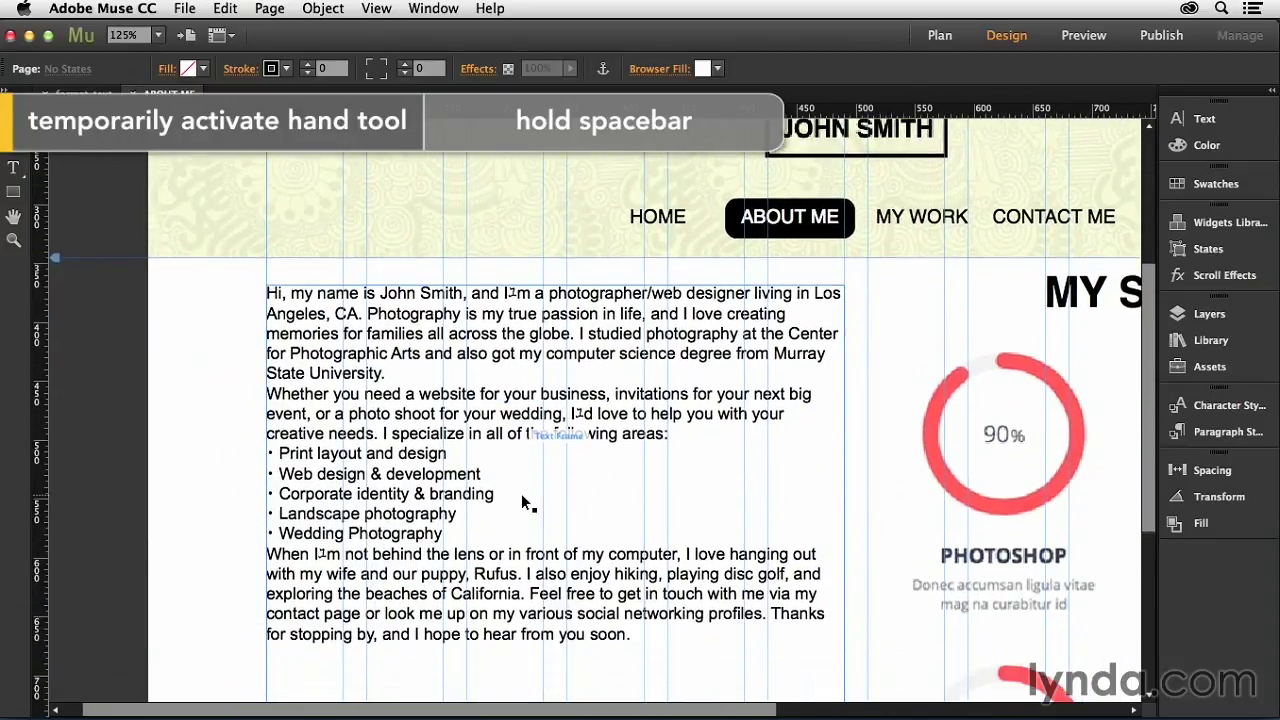
{"action": "left_click", "coordinate": [582, 413]}
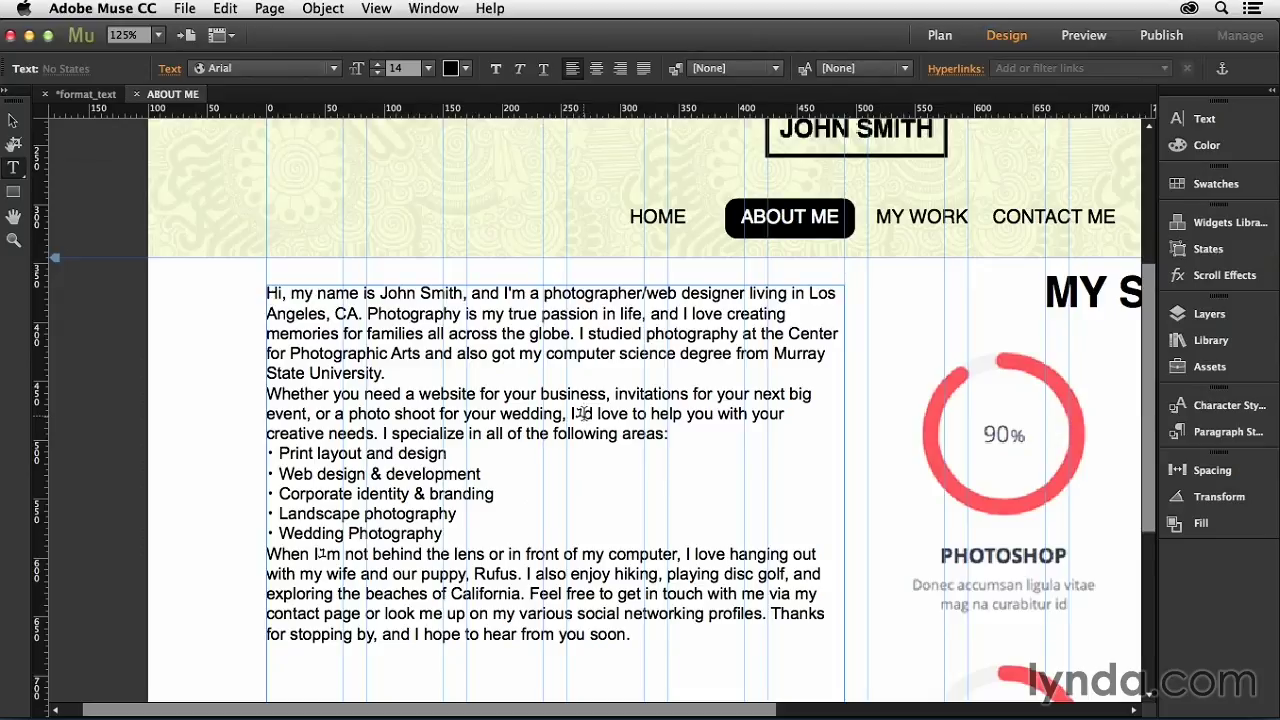
{"action": "key", "text": "Delete"}
{"action": "type", "text": "'"}
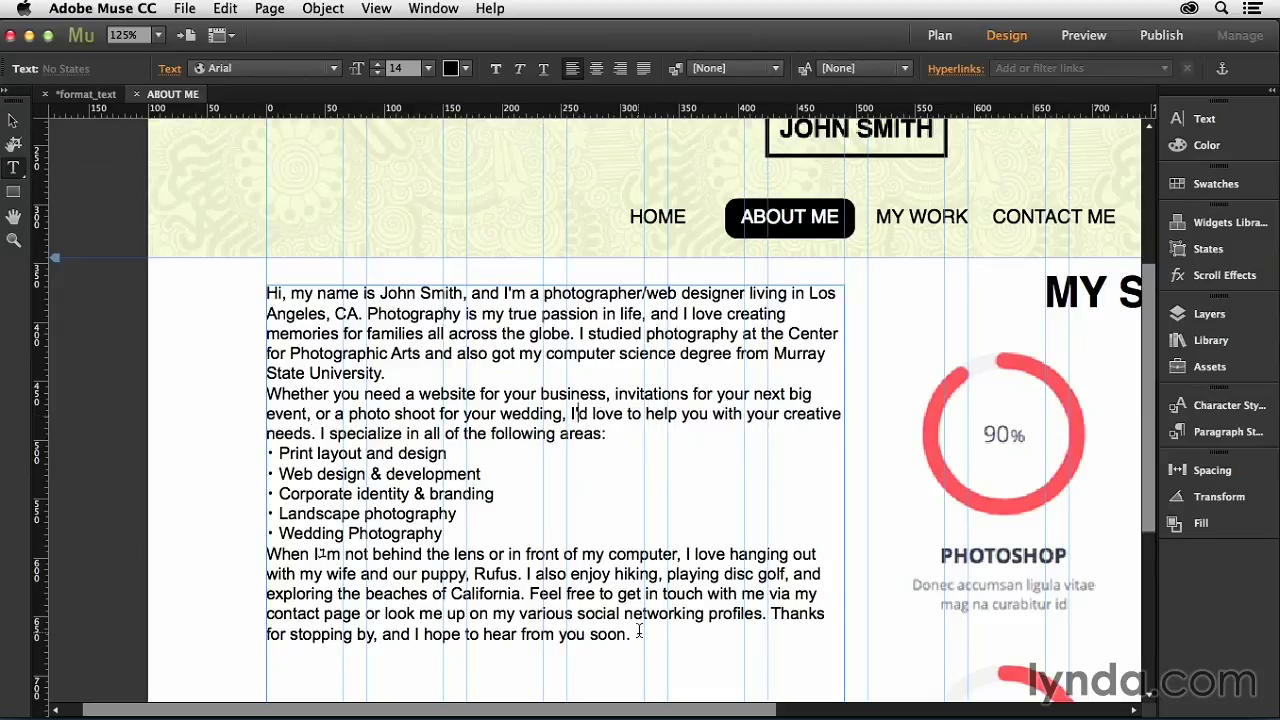
Replace the garbled character in I'm with an apostrophe.
{"action": "left_click", "coordinate": [324, 553]}
{"action": "key", "text": "Delete"}
{"action": "type", "text": "'"}
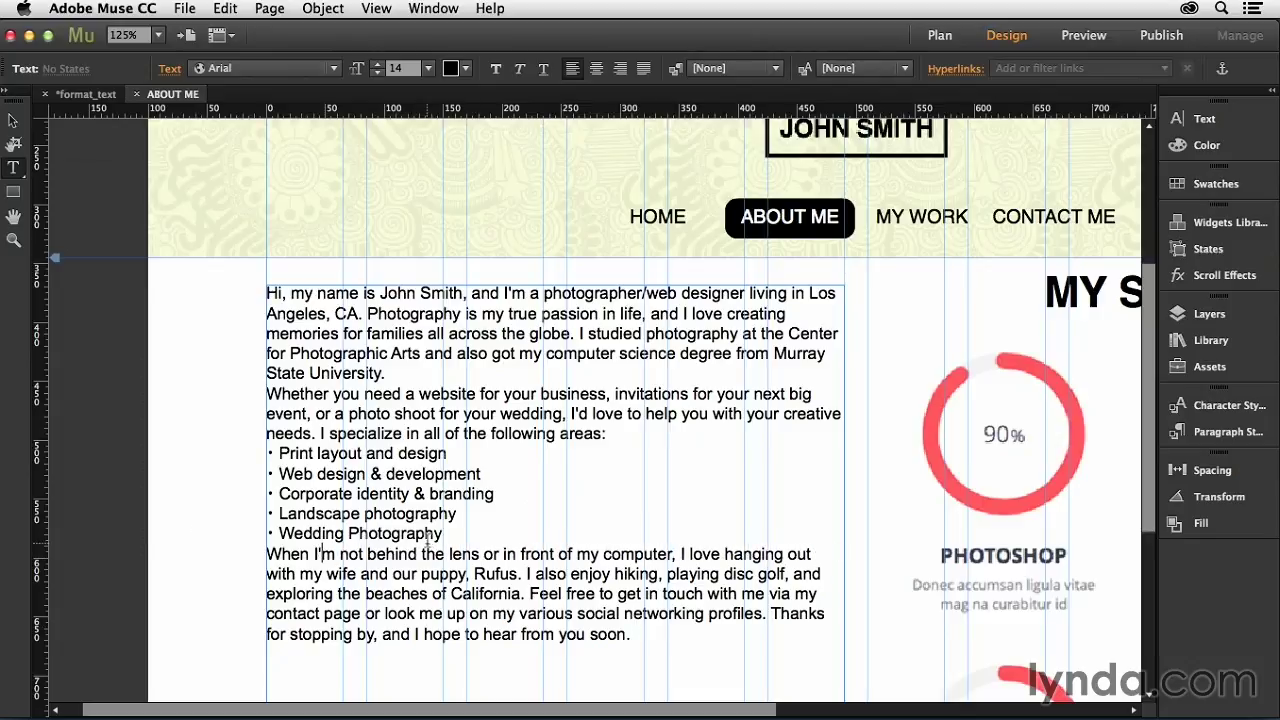
Insert a new first line before 'Hi' reading 'About Me' in title case.
{"action": "left_click", "coordinate": [268, 293]}
{"action": "key", "text": "Return"}
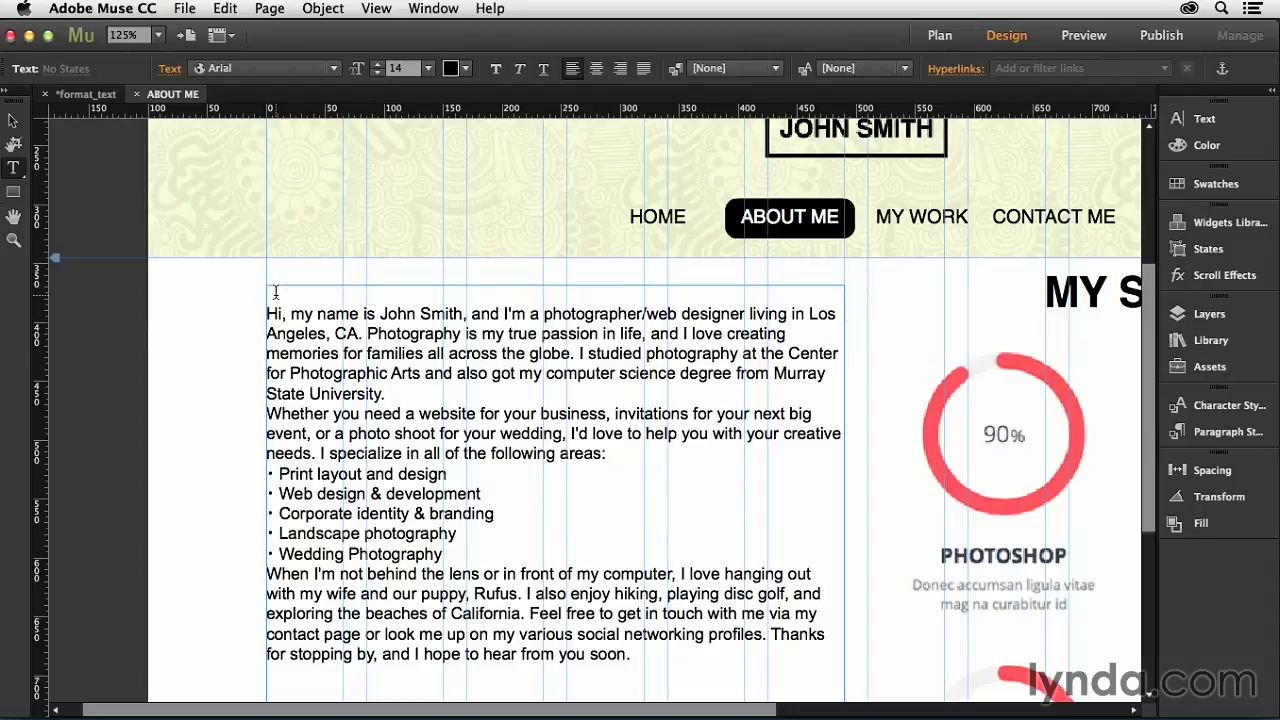
{"action": "type", "text": "ABOUT ME"}
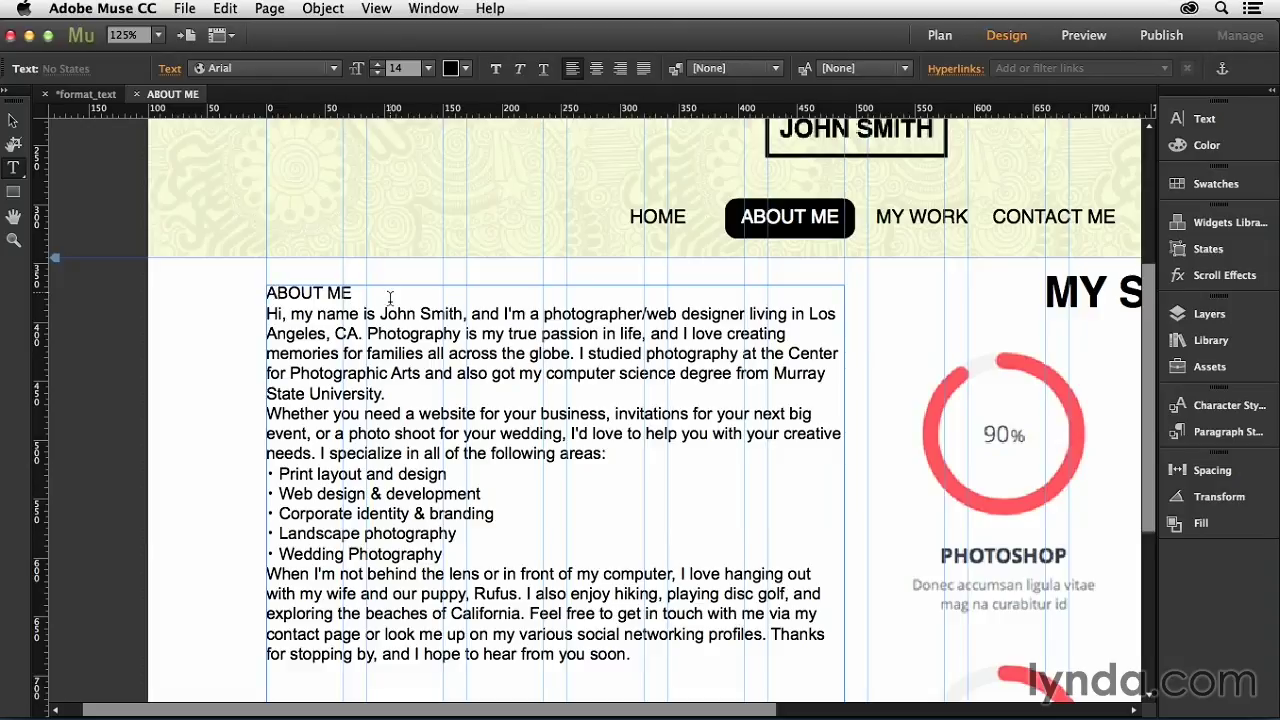
{"action": "left_click_drag", "start_coordinate": [352, 292], "coordinate": [266, 291]}
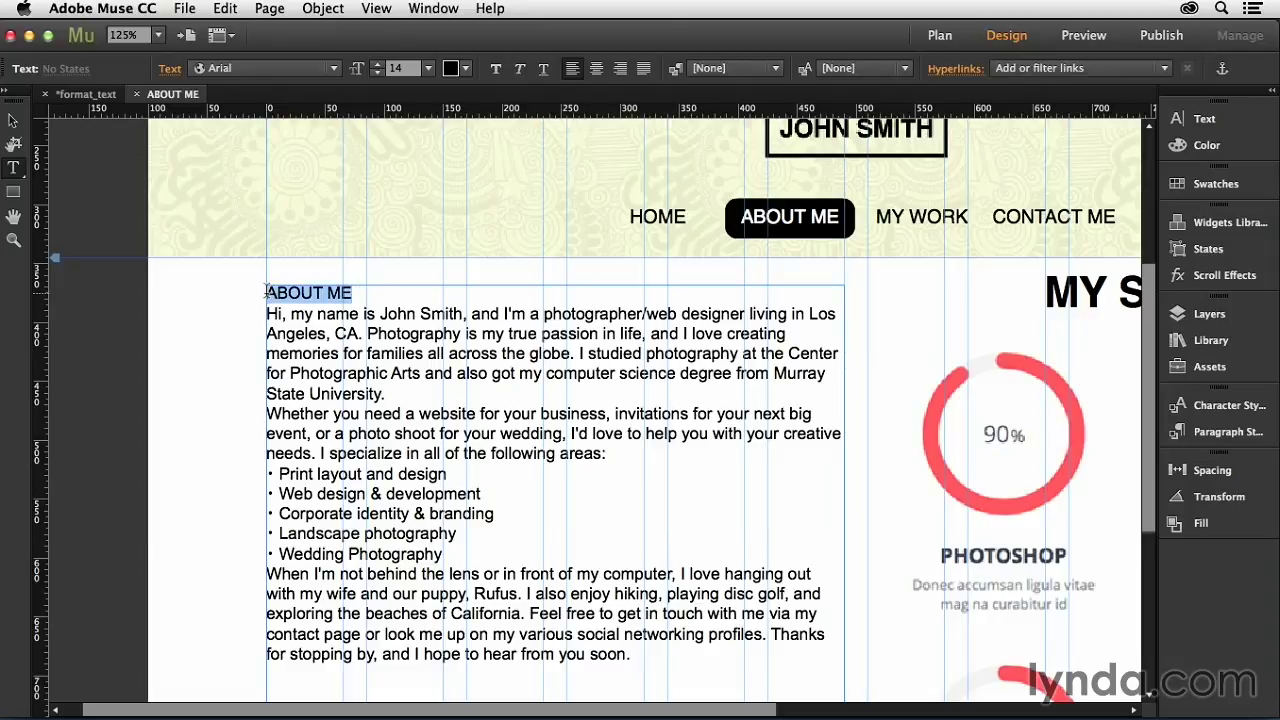
{"action": "type", "text": "About Me"}
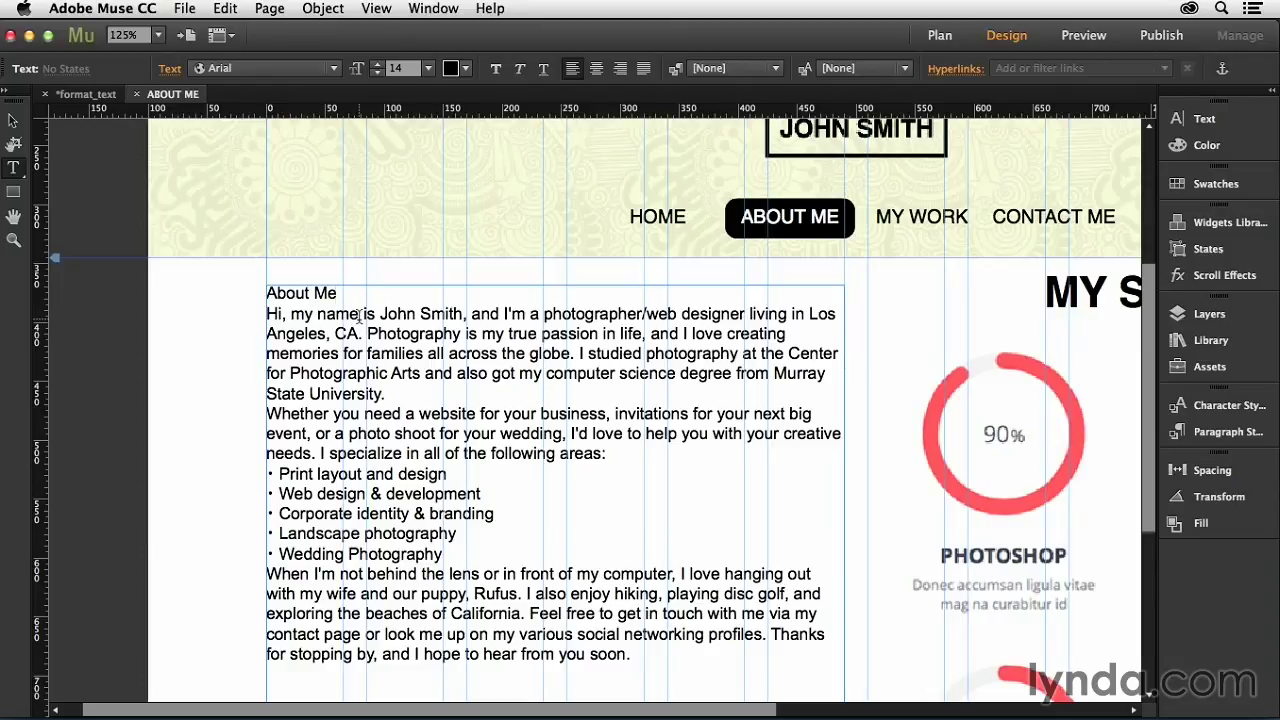
Set the About Me heading to Helvetica at 36 pt.
{"action": "left_click_drag", "start_coordinate": [340, 292], "coordinate": [258, 292]}
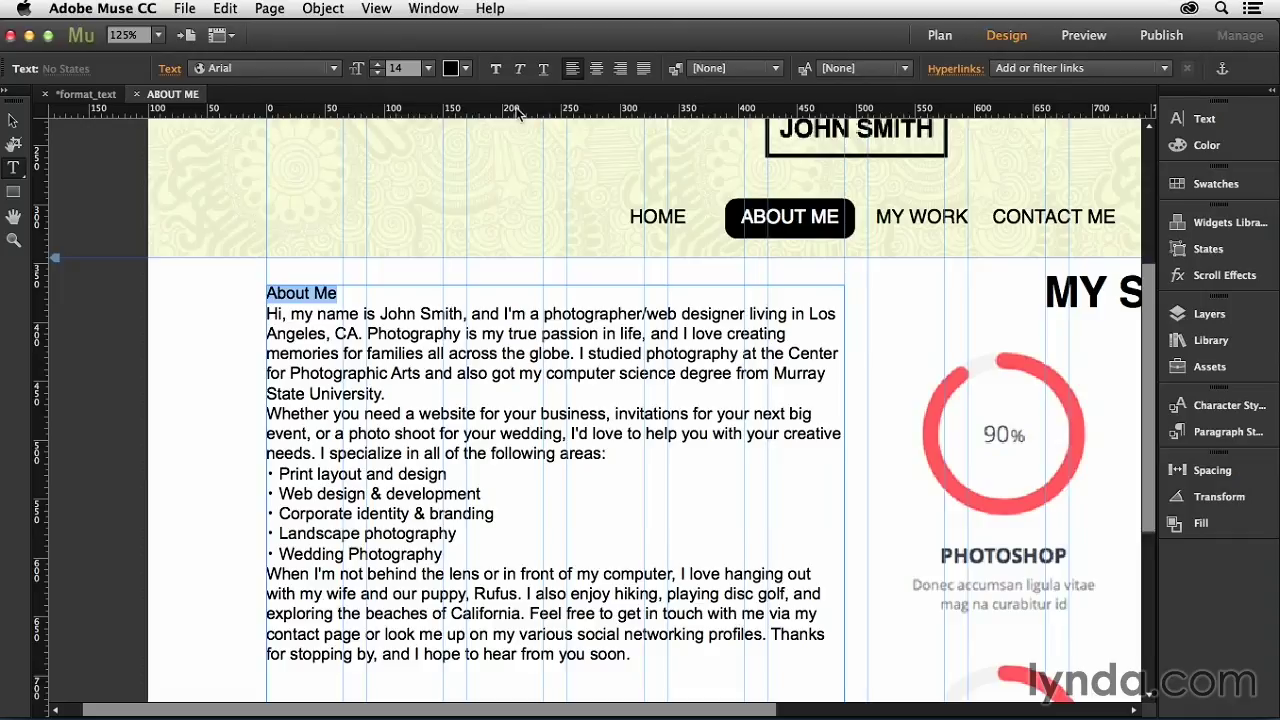
{"action": "left_click", "coordinate": [334, 68]}
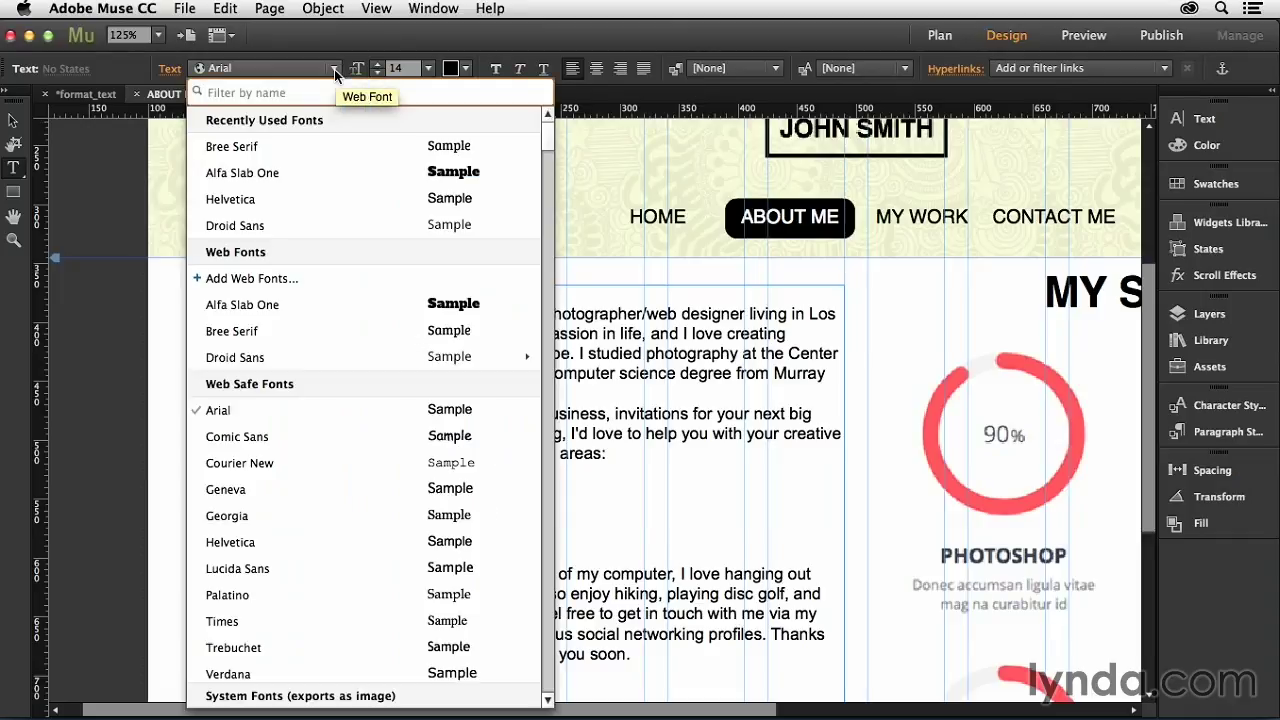
{"action": "left_click", "coordinate": [270, 543]}
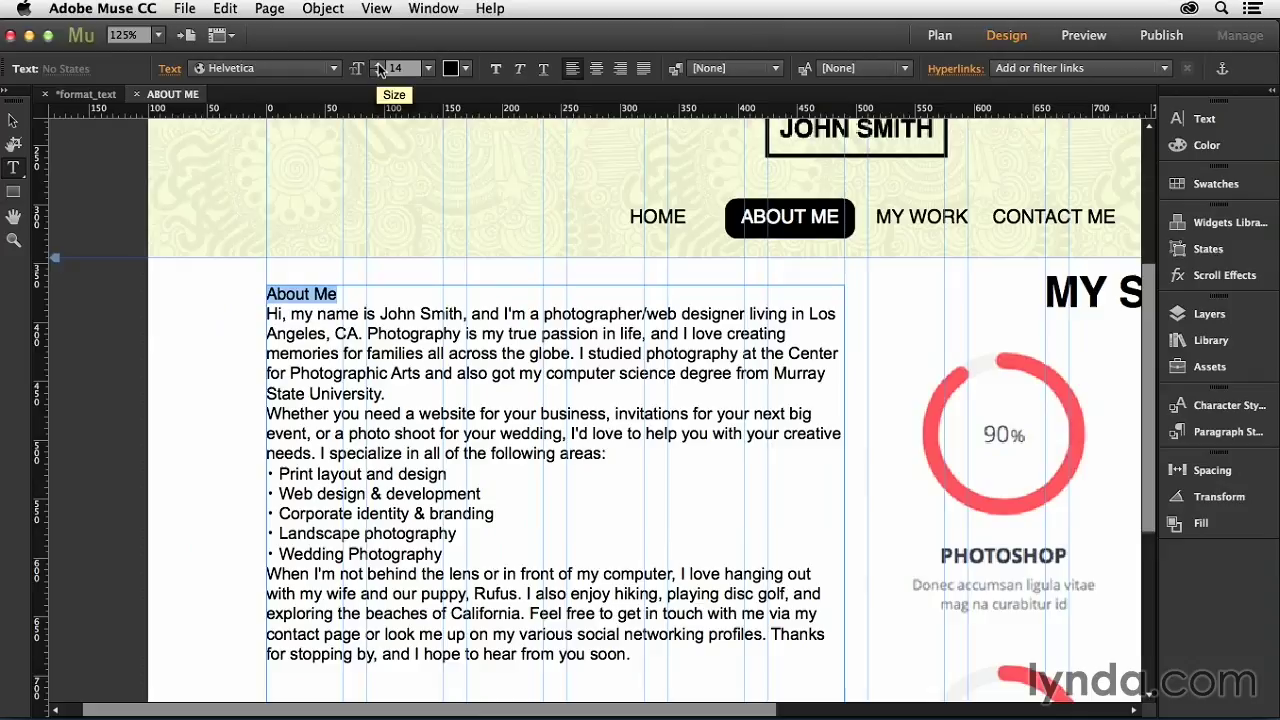
{"action": "left_click", "coordinate": [380, 68]}
{"action": "left_click", "coordinate": [380, 68]}
{"action": "left_click", "coordinate": [380, 68]}
{"action": "left_click", "coordinate": [380, 68]}
{"action": "left_click", "coordinate": [380, 68]}
{"action": "left_click", "coordinate": [380, 68]}
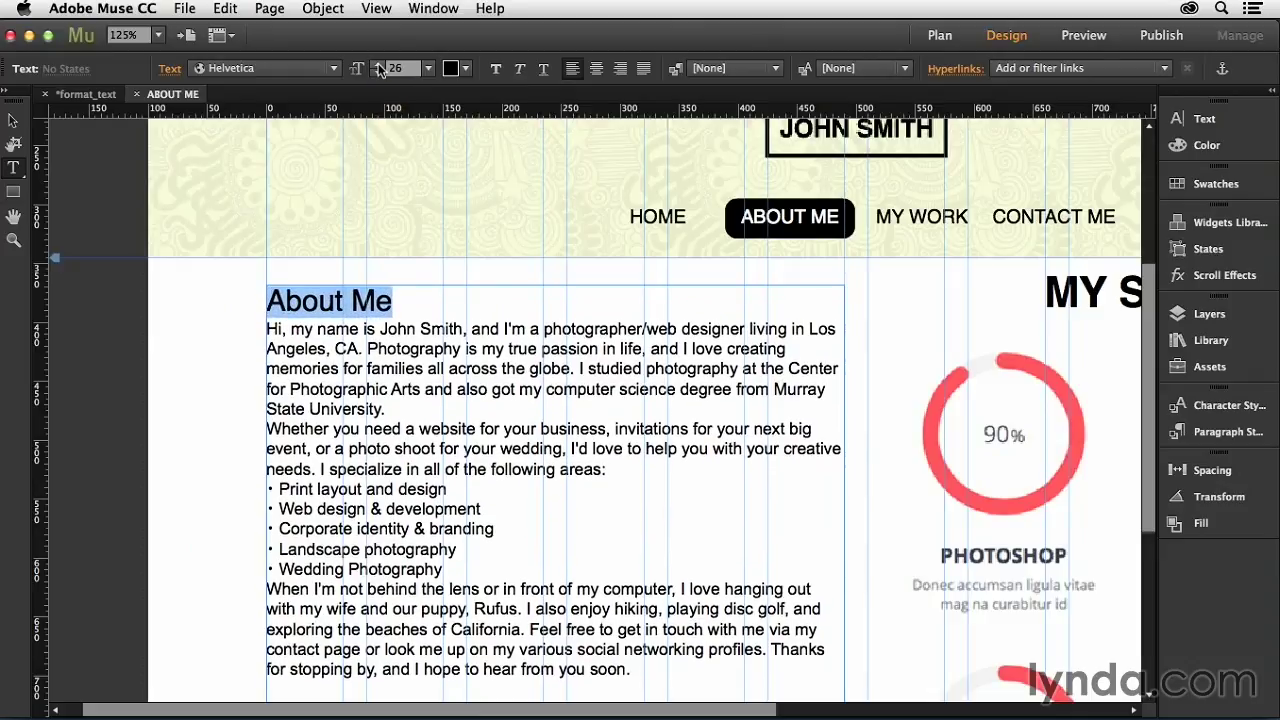
{"action": "left_click", "coordinate": [380, 68]}
{"action": "left_click", "coordinate": [380, 68]}
{"action": "left_click", "coordinate": [380, 68]}
{"action": "left_click", "coordinate": [380, 68]}
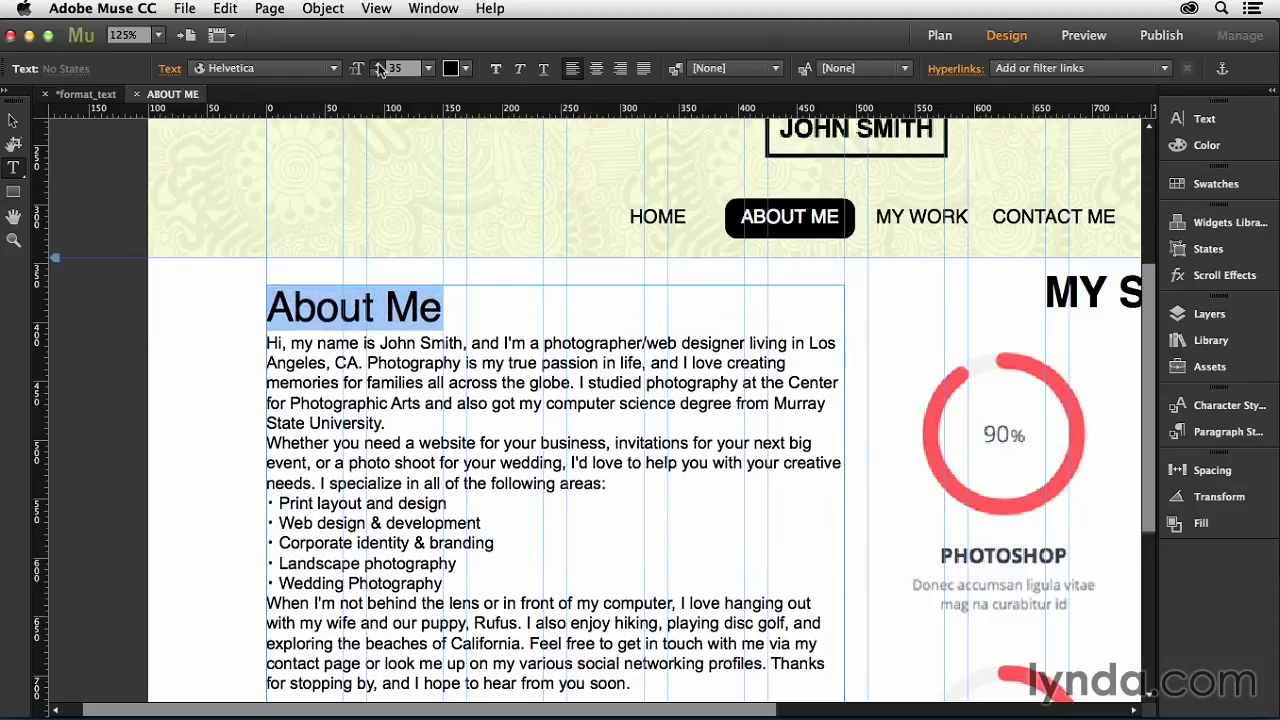
{"action": "left_click", "coordinate": [380, 68]}
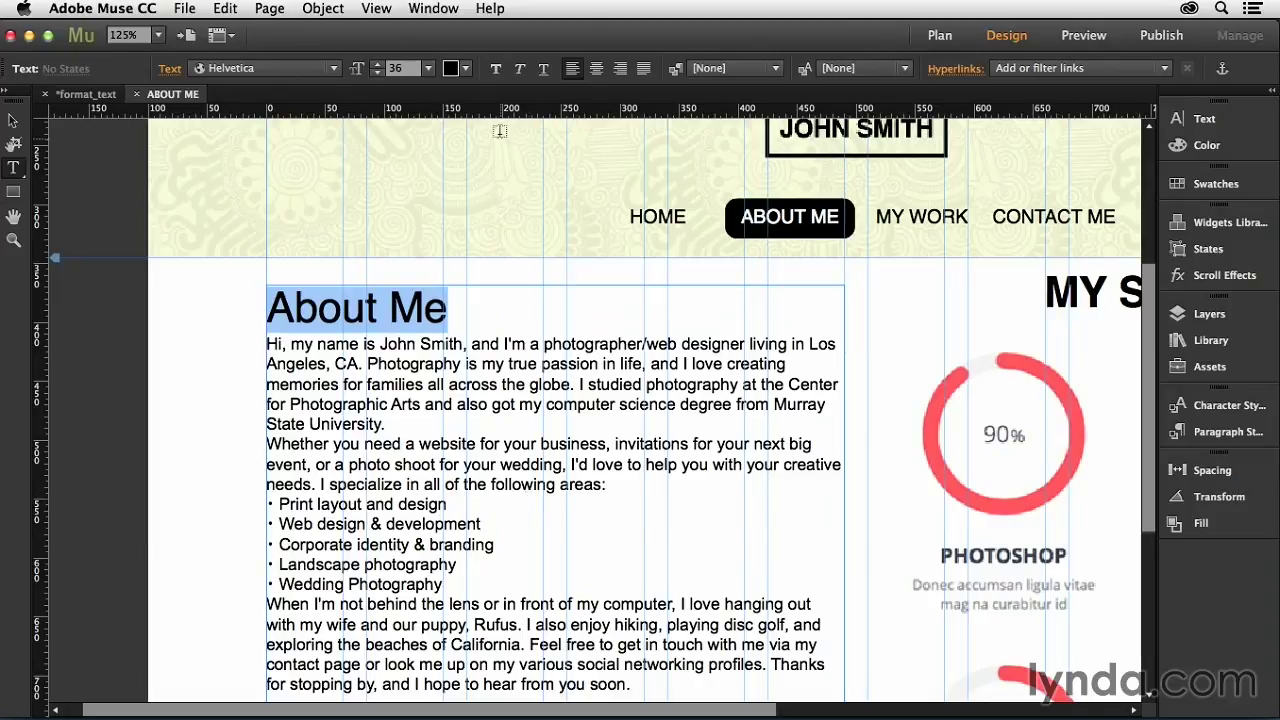
Make the heading bold and change its case to UPPERCASE.
{"action": "left_click", "coordinate": [495, 68]}
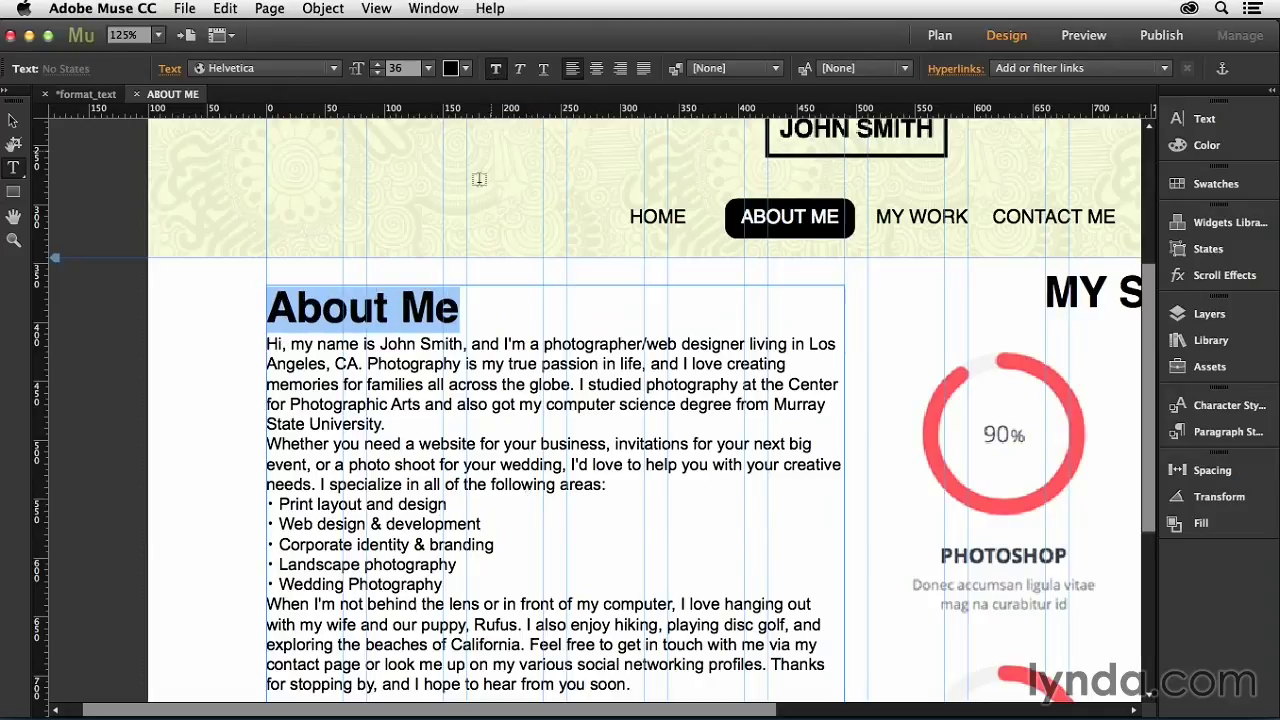
{"action": "left_click", "coordinate": [225, 9]}
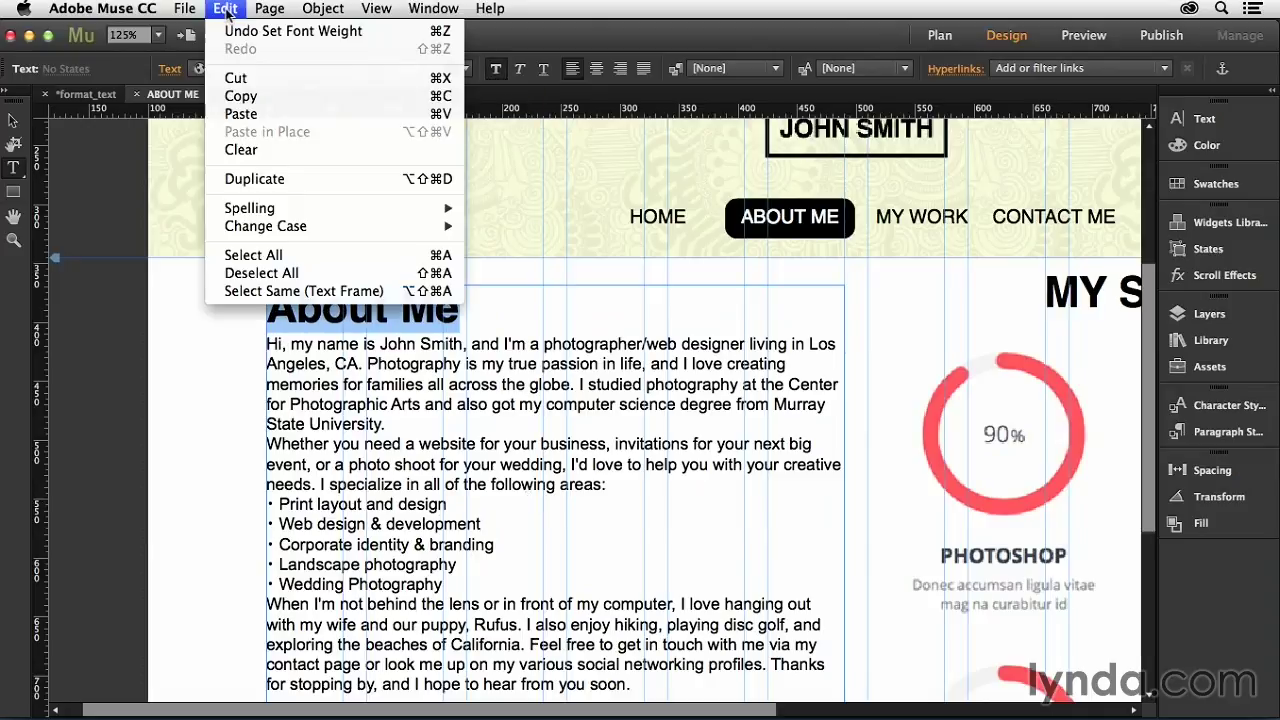
{"action": "mouse_move", "coordinate": [285, 230]}
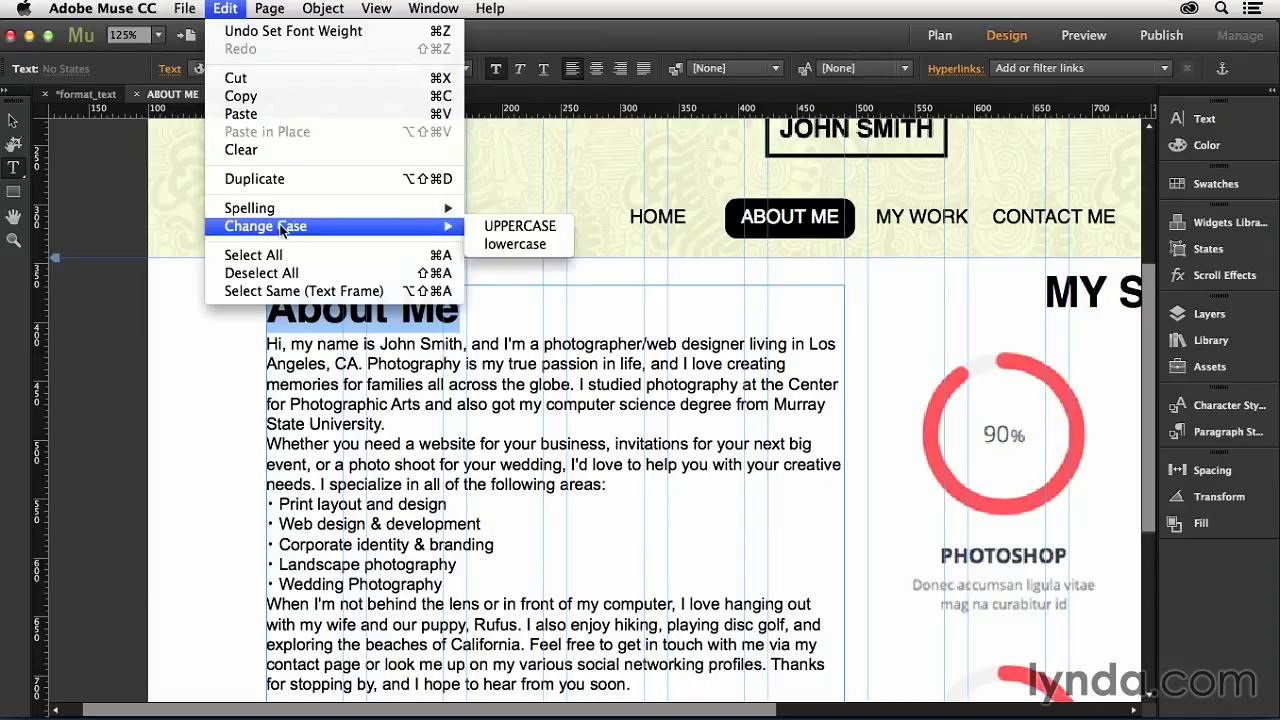
{"action": "left_click", "coordinate": [535, 227]}
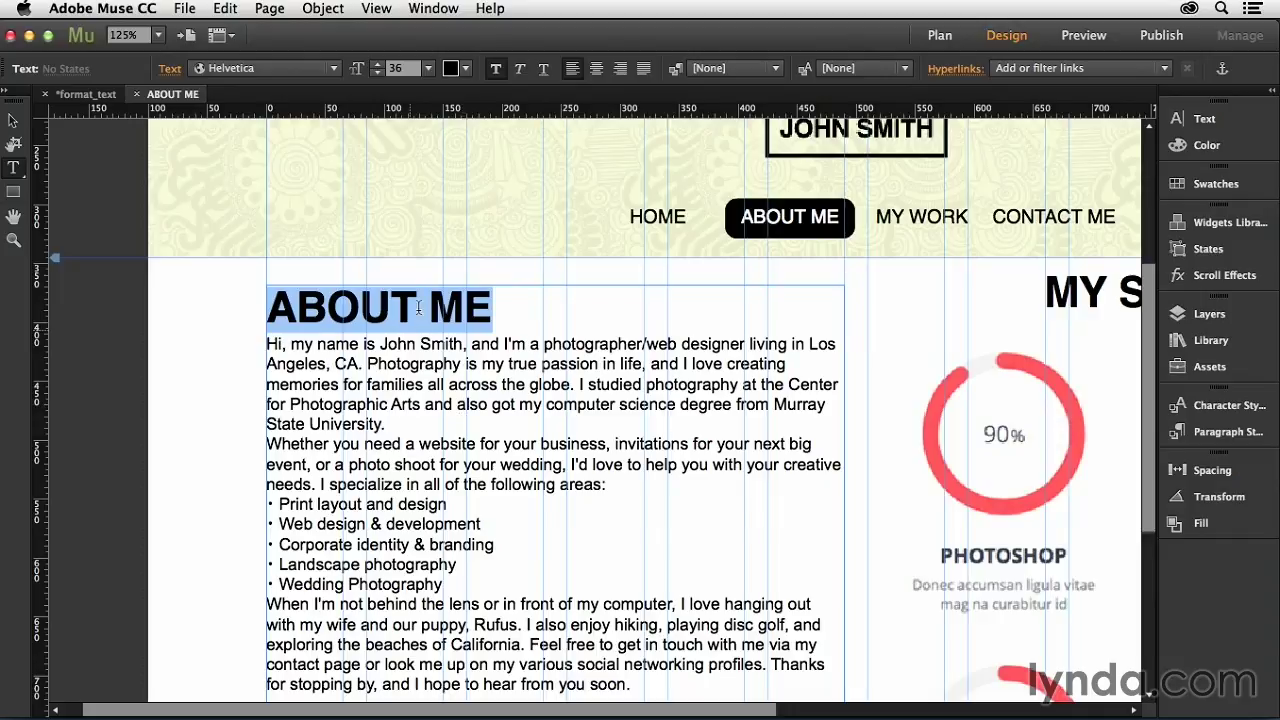
Colour the ABOUT ME heading orange, F88F32, using the RGB sliders.
{"action": "left_click", "coordinate": [467, 70]}
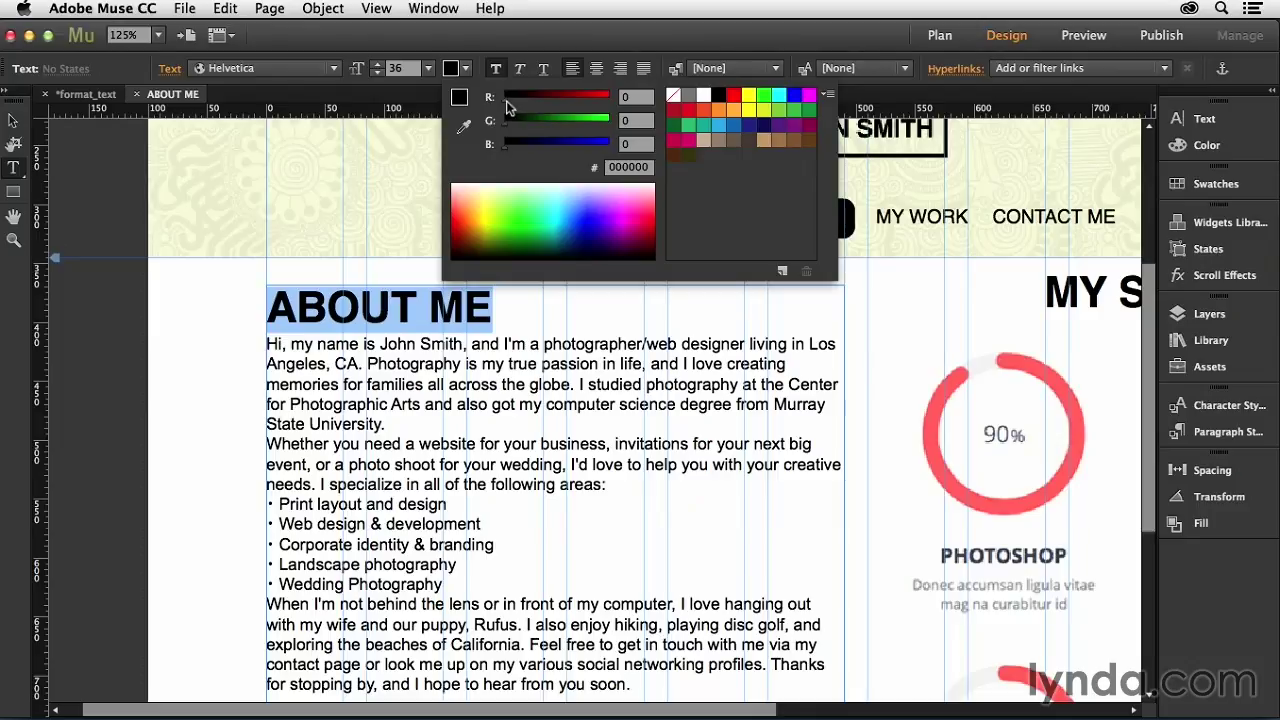
{"action": "left_click_drag", "start_coordinate": [504, 100], "coordinate": [600, 104]}
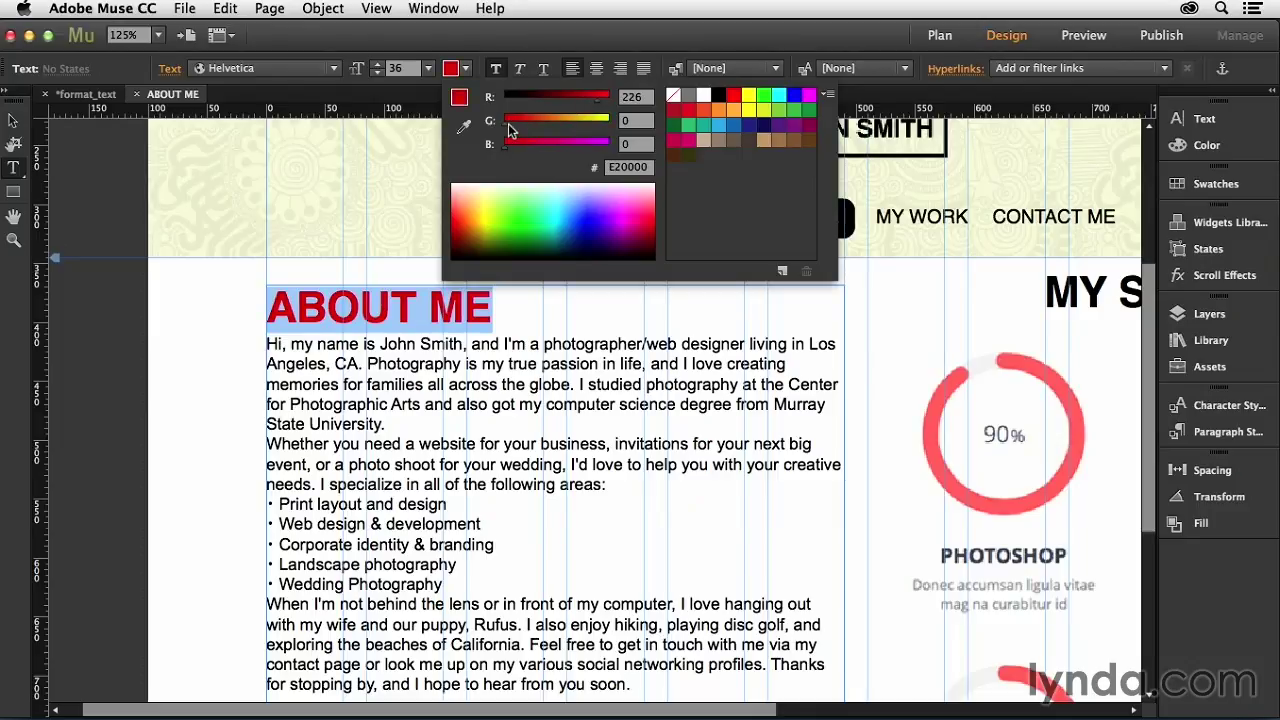
{"action": "left_click_drag", "start_coordinate": [506, 121], "coordinate": [514, 146]}
{"action": "mouse_move", "coordinate": [598, 97]}
{"action": "left_mouse_down"}
{"action": "mouse_move", "coordinate": [525, 145]}
{"action": "mouse_move", "coordinate": [603, 104]}
{"action": "left_mouse_up"}
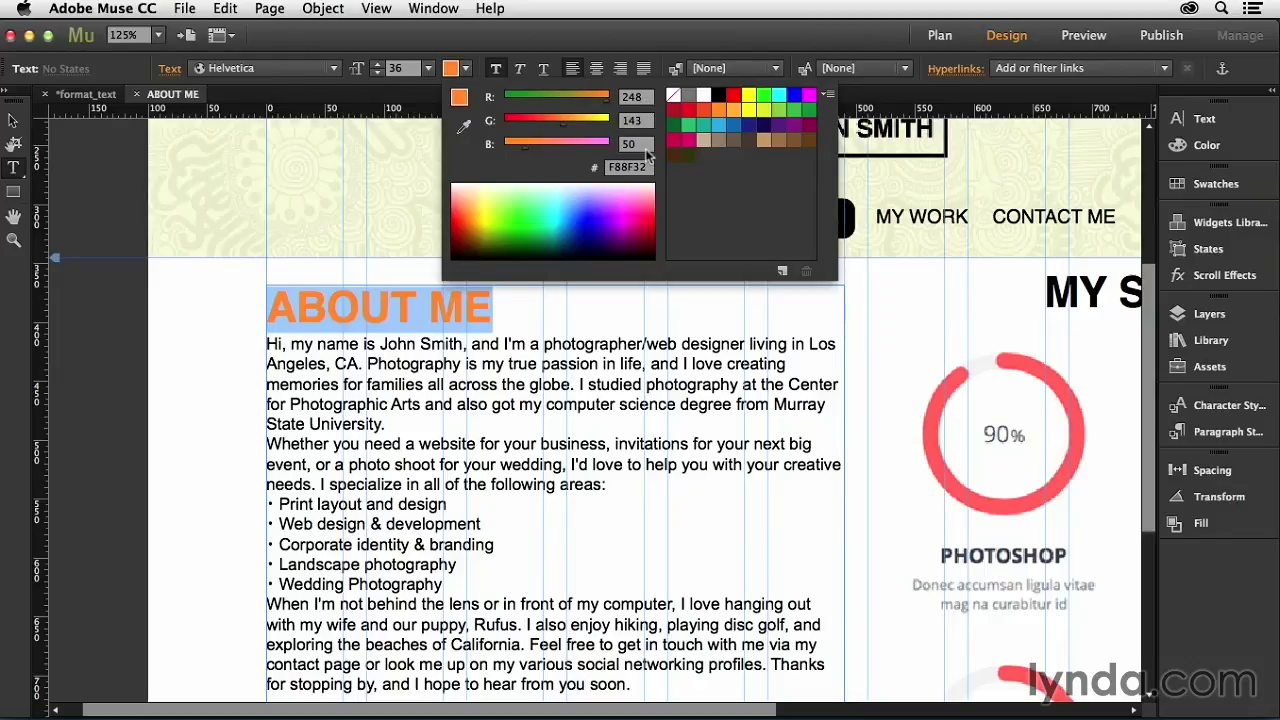
{"action": "left_click", "coordinate": [647, 32]}
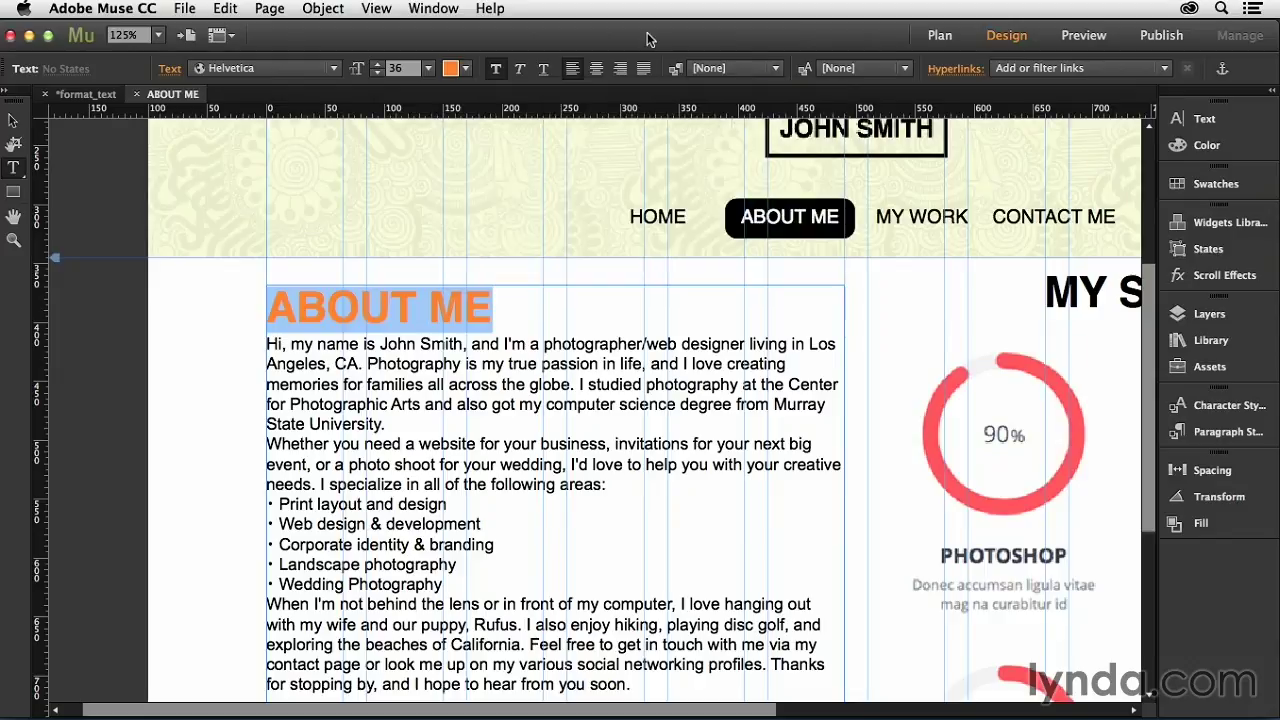
Select the first bio paragraph, from 'Hi' through 'State University.'.
{"action": "left_click", "coordinate": [14, 122]}
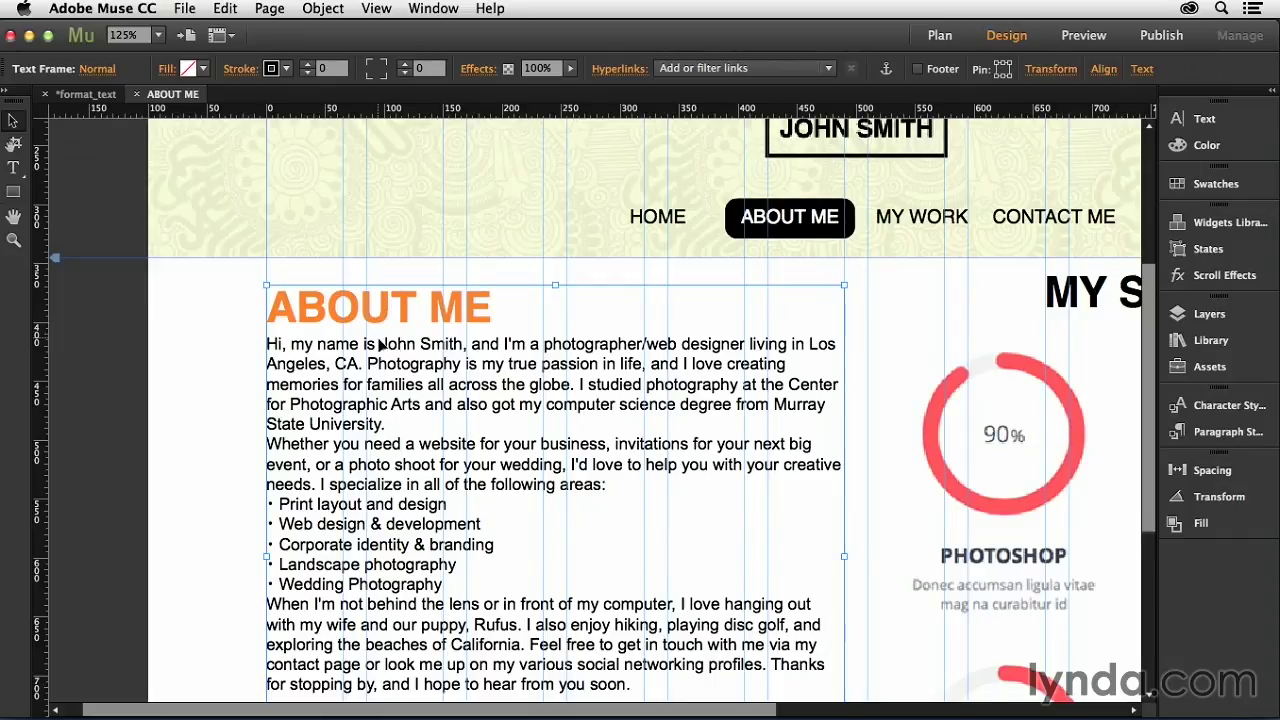
{"action": "scroll", "coordinate": [380, 343], "scroll_direction": "down", "scroll_amount": 3}
{"action": "scroll", "coordinate": [378, 338], "scroll_direction": "up", "scroll_amount": 2}
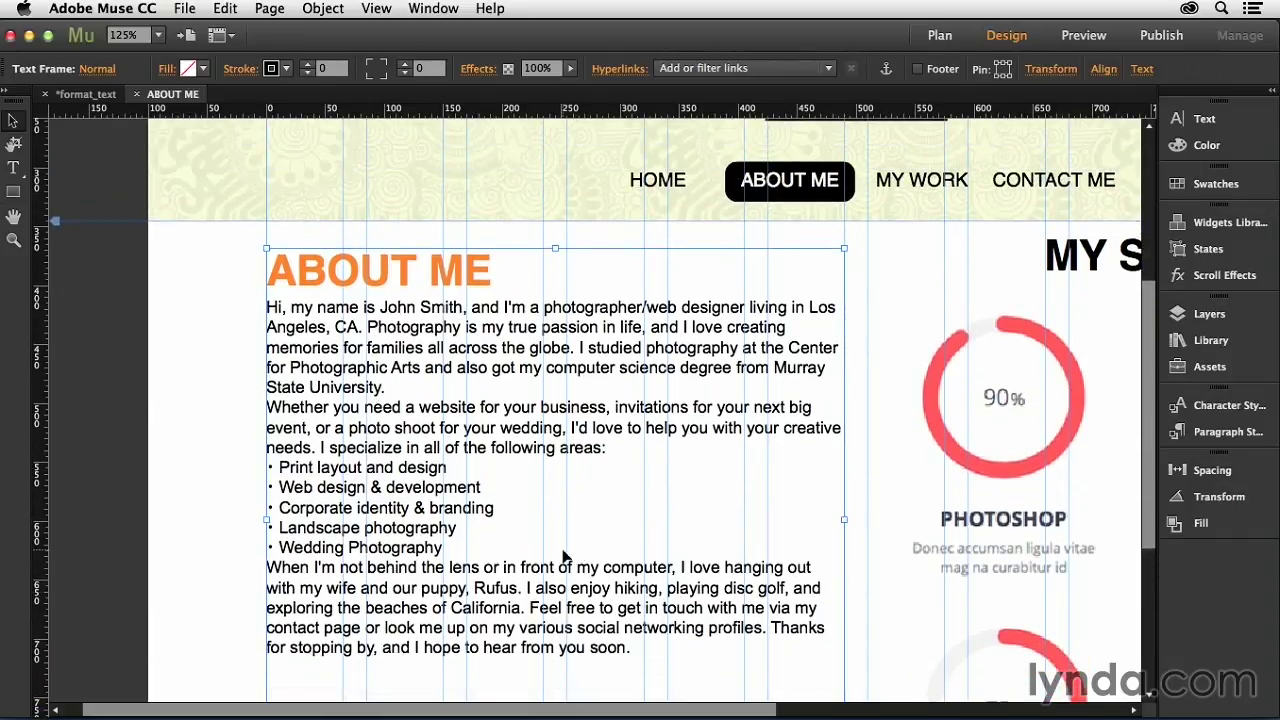
{"action": "double_click", "coordinate": [386, 398]}
{"action": "left_click_drag", "start_coordinate": [389, 387], "coordinate": [257, 309]}
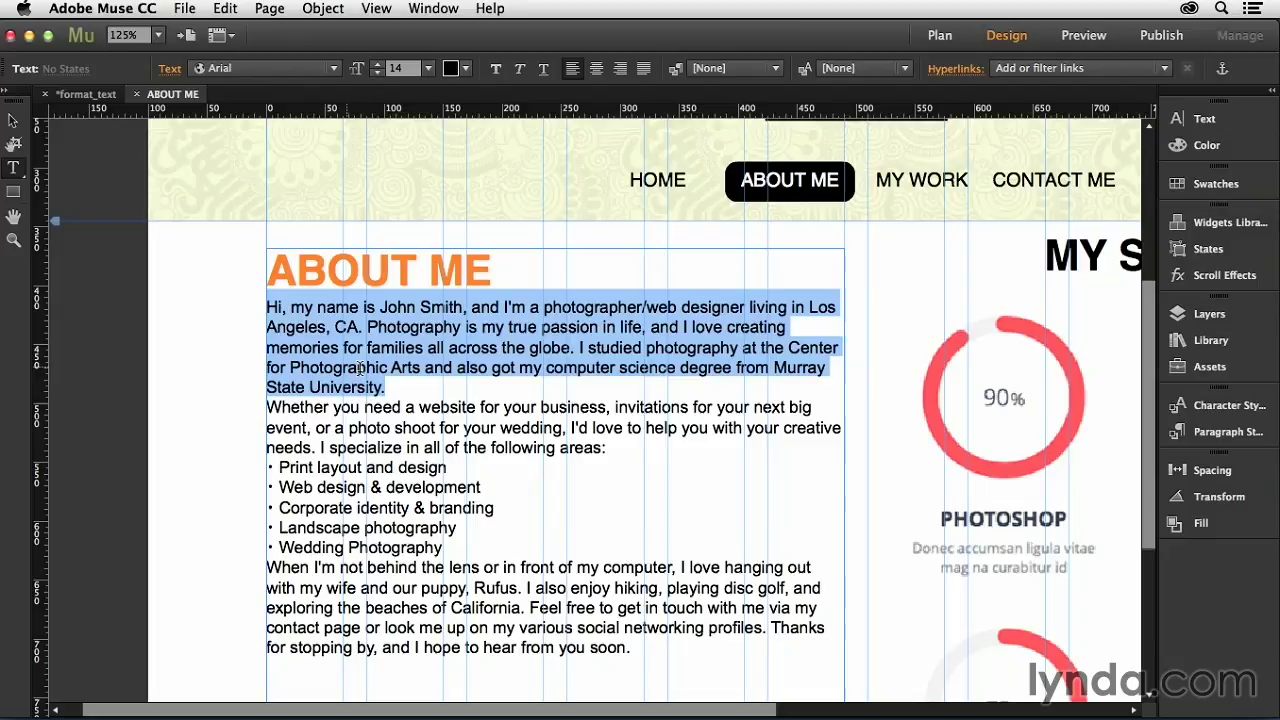
Set the first paragraph in Helvetica and expand the full Text formatting options.
{"action": "left_click", "coordinate": [276, 68]}
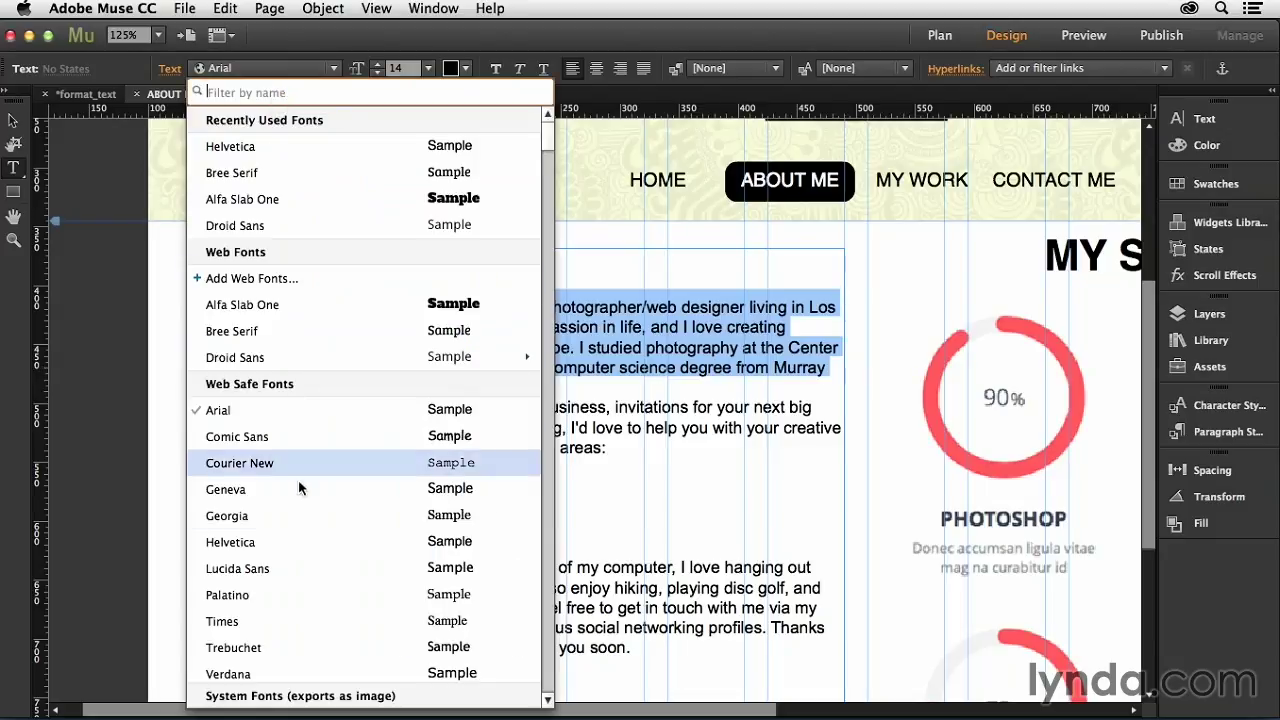
{"action": "left_click", "coordinate": [300, 542]}
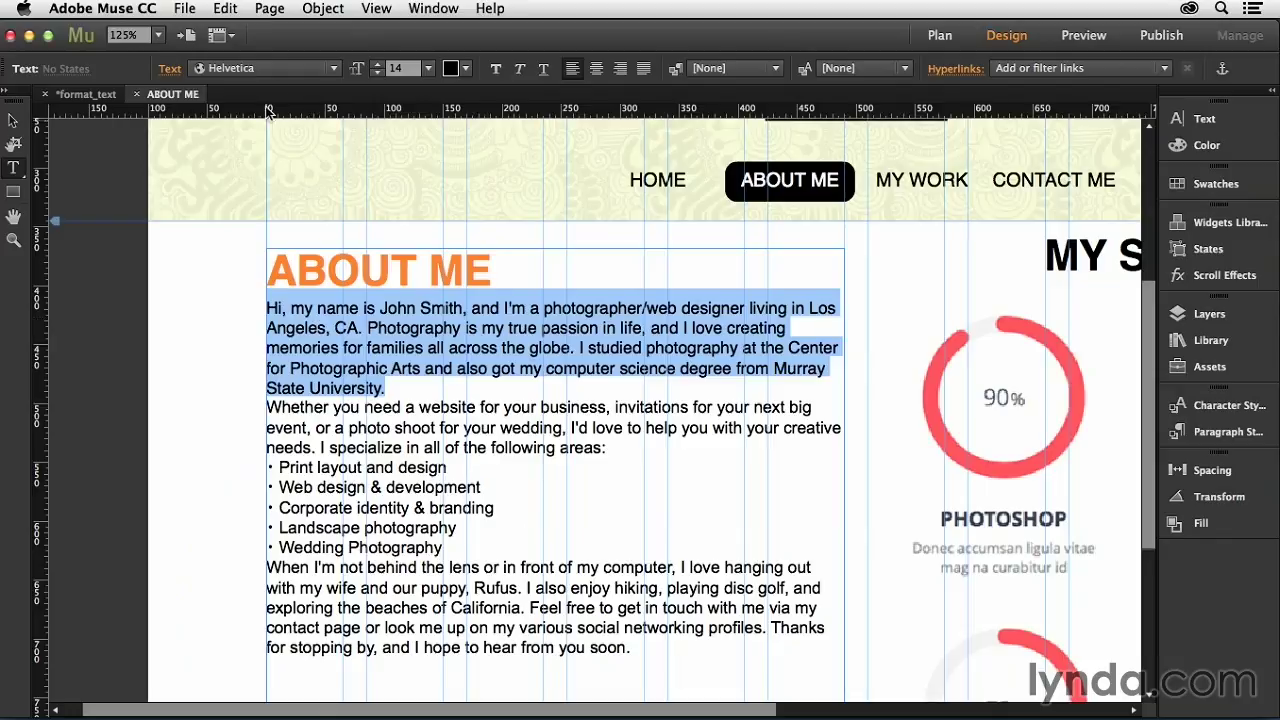
{"action": "left_click", "coordinate": [172, 77]}
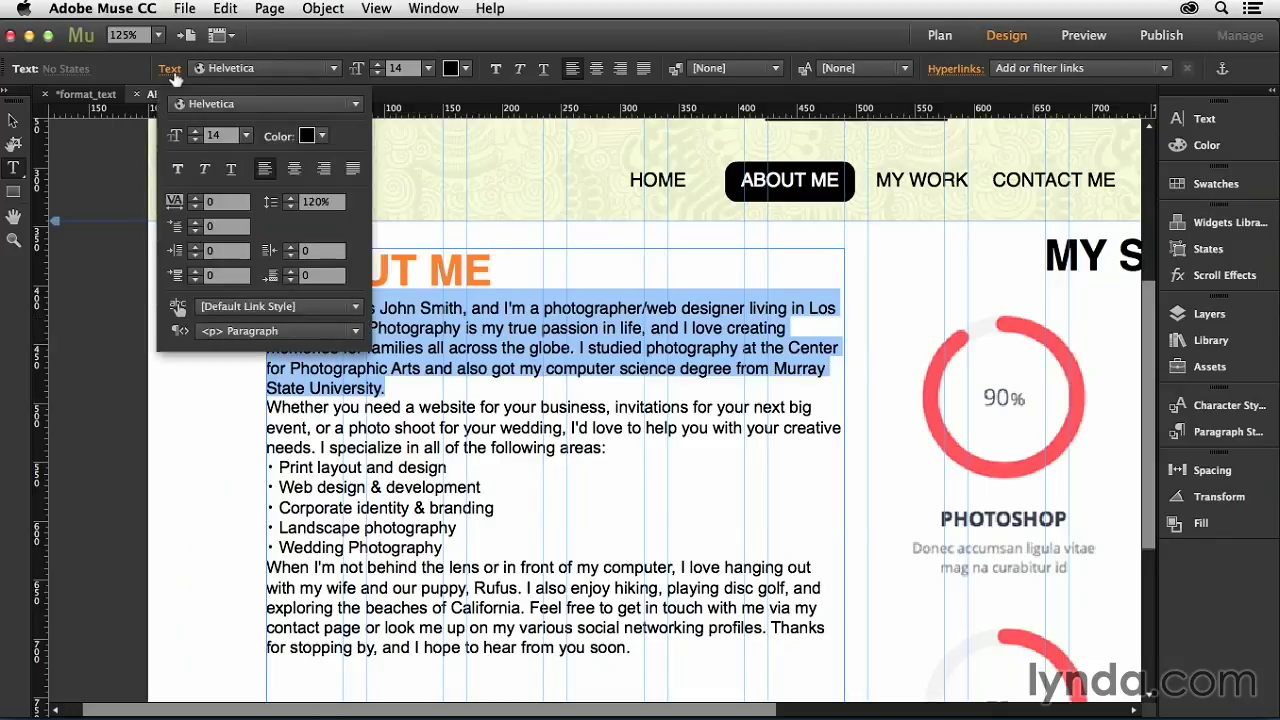
Raise the first paragraph's leading to 140% and its space before to 6.
{"action": "left_click", "coordinate": [292, 200]}
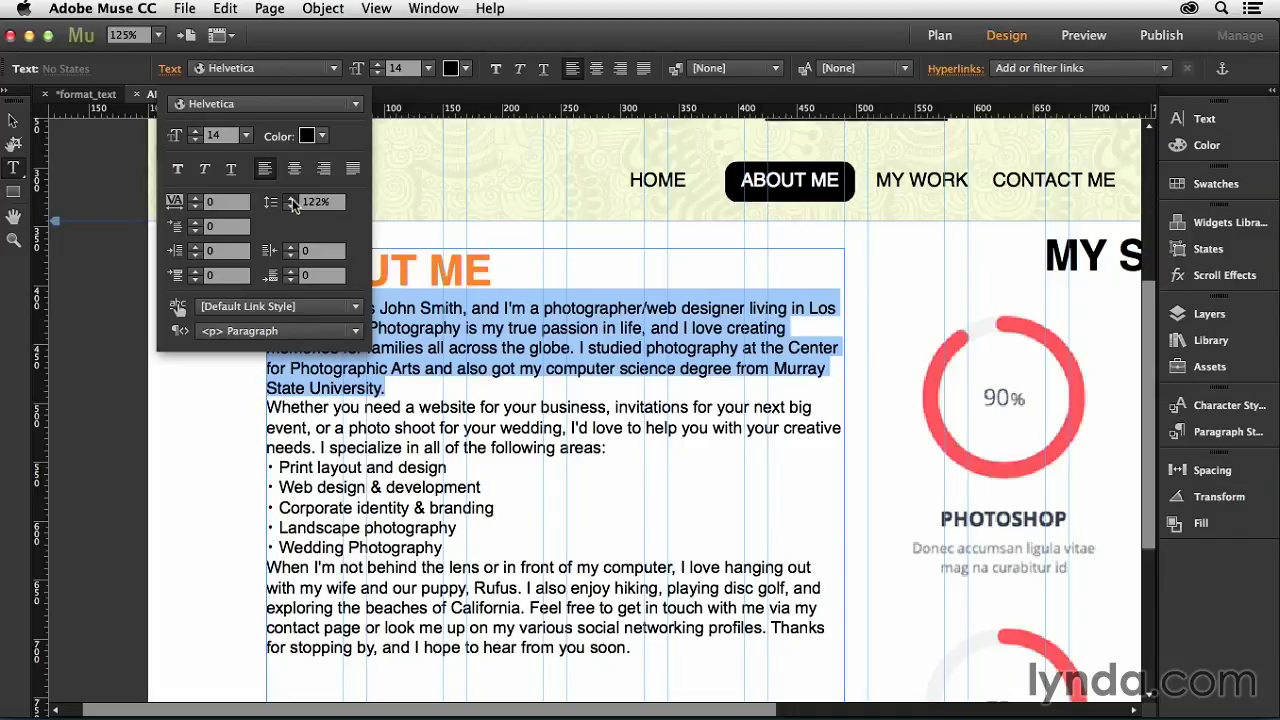
{"action": "left_click", "coordinate": [292, 200]}
{"action": "left_click", "coordinate": [292, 200]}
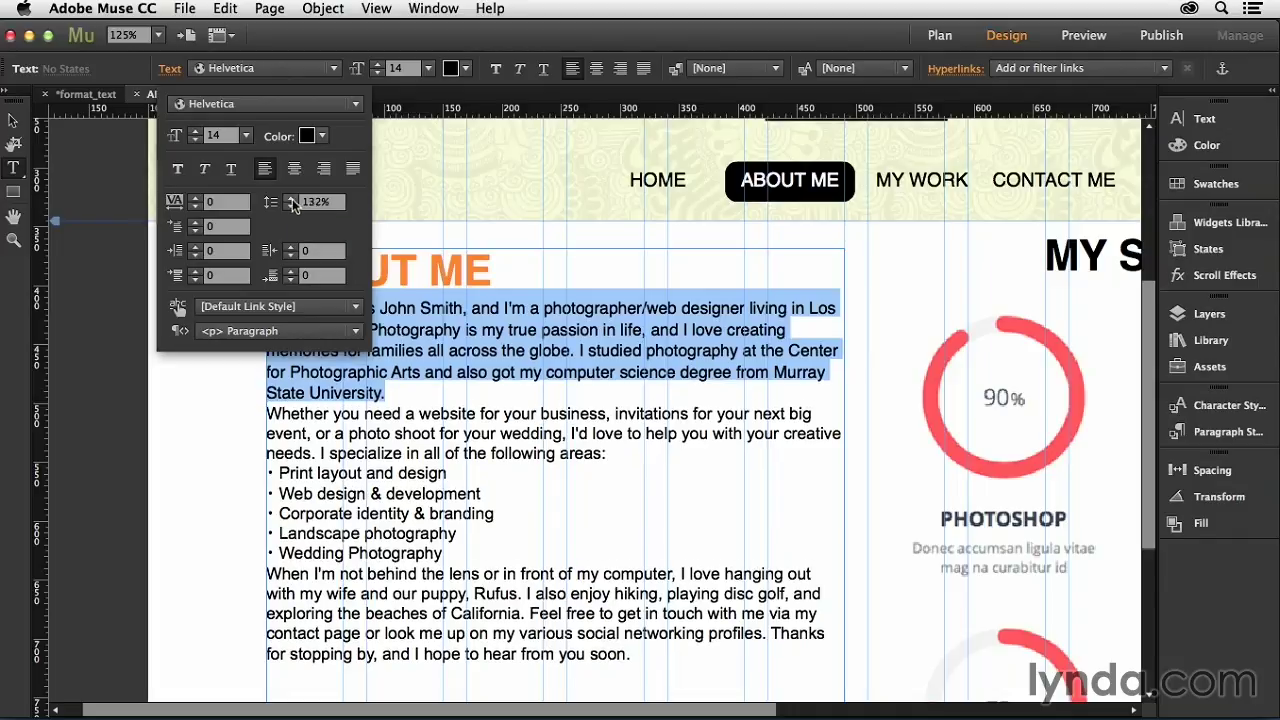
{"action": "left_click", "coordinate": [292, 200]}
{"action": "left_click", "coordinate": [292, 200]}
{"action": "left_click", "coordinate": [292, 200]}
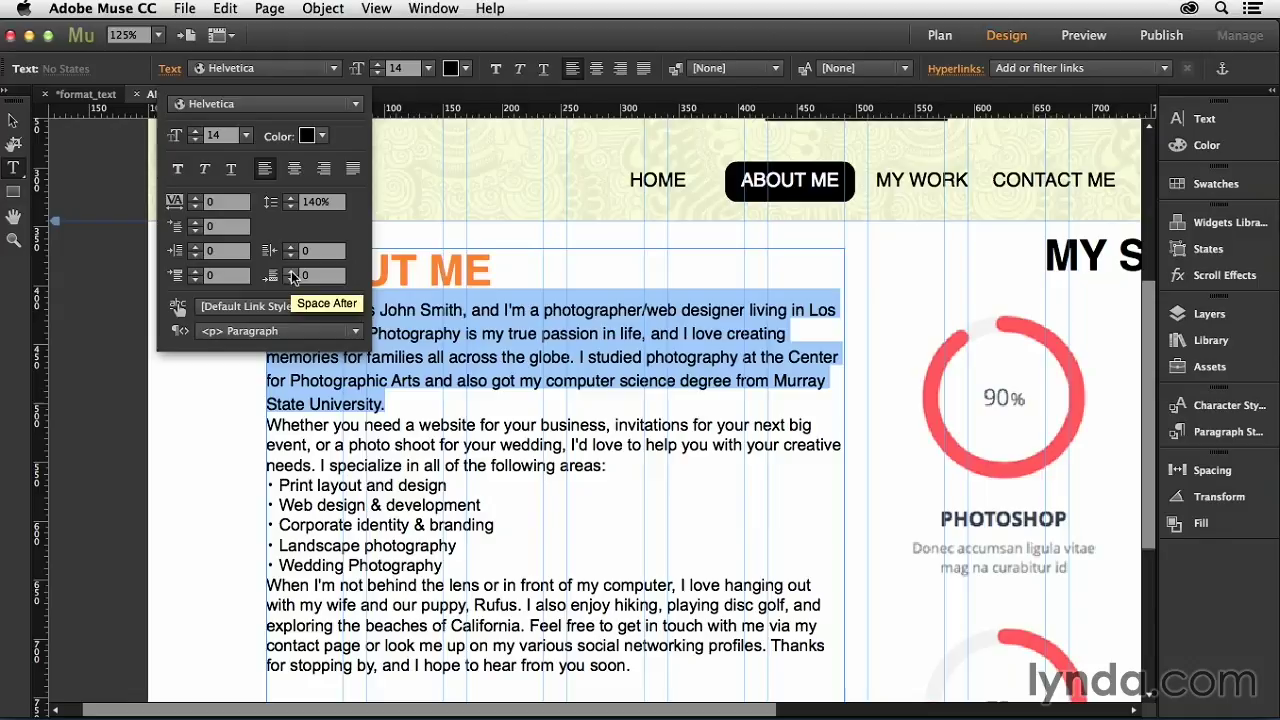
{"action": "left_click", "coordinate": [196, 272]}
{"action": "left_click", "coordinate": [196, 272]}
{"action": "left_click", "coordinate": [196, 272]}
{"action": "left_click", "coordinate": [196, 272]}
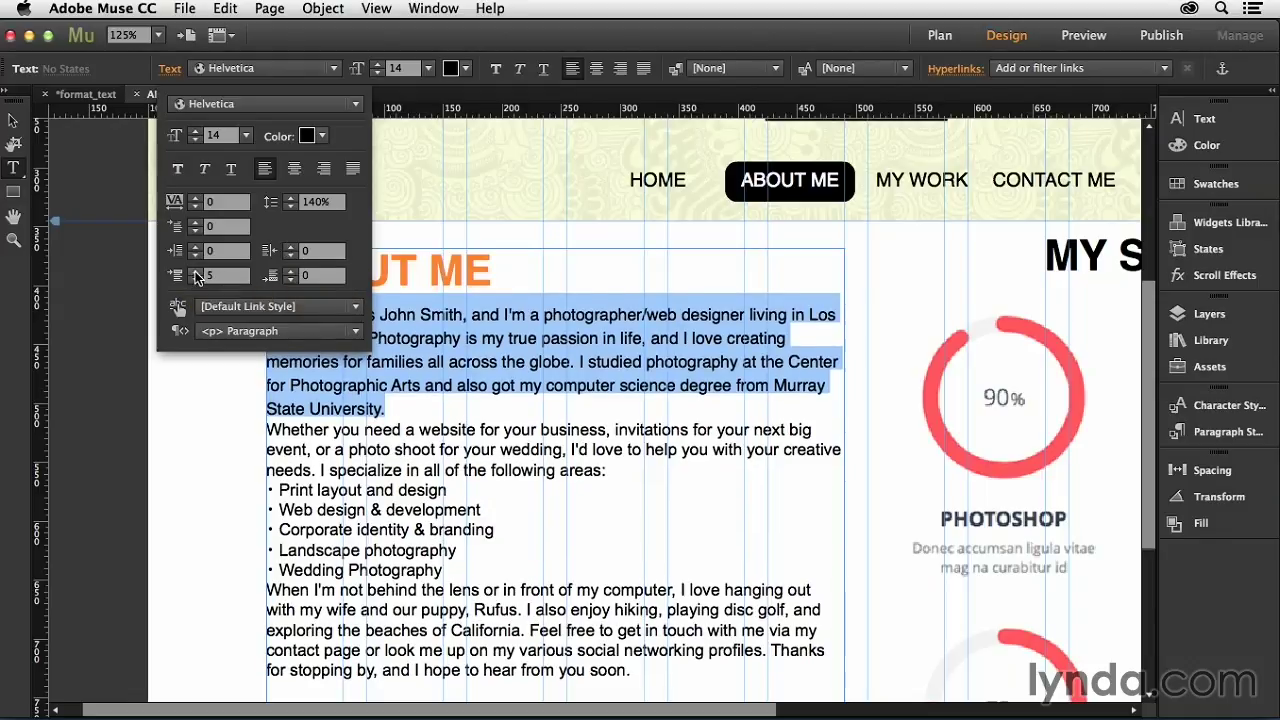
{"action": "left_click", "coordinate": [196, 272]}
{"action": "left_click", "coordinate": [196, 272]}
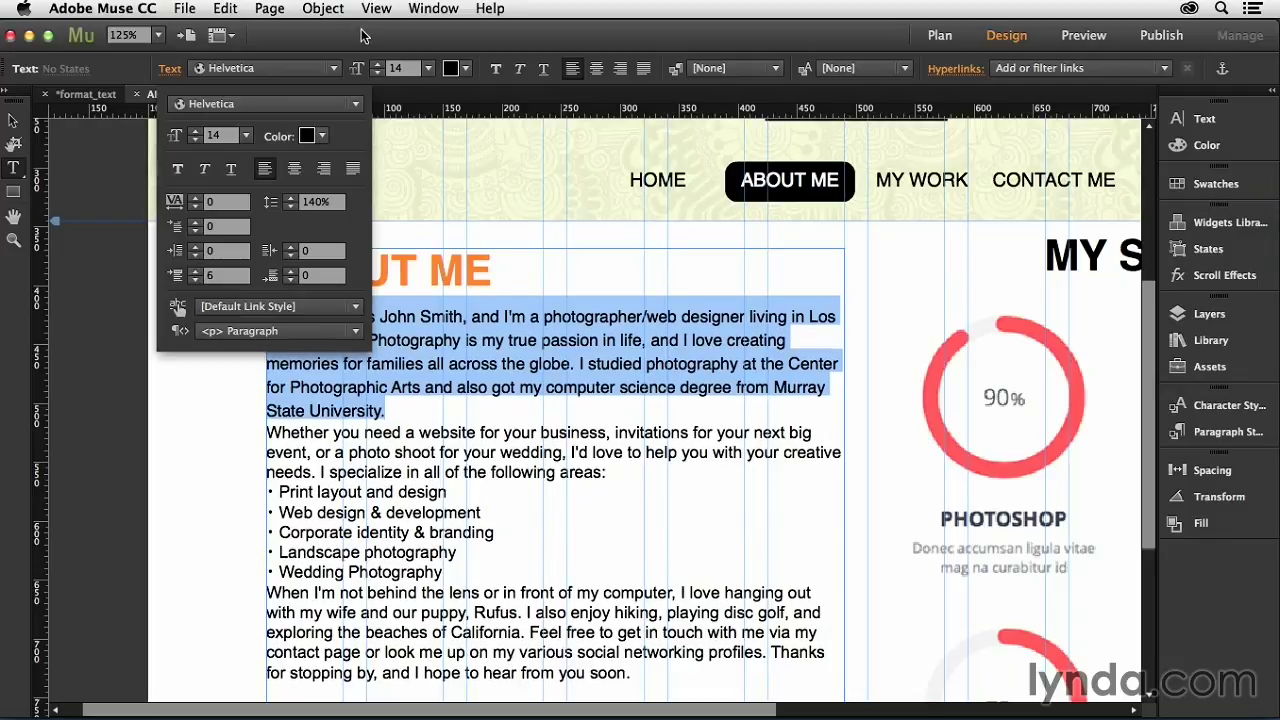
Colour the first paragraph with the 50% Grey swatch (7F7F7F).
{"action": "left_click", "coordinate": [466, 69]}
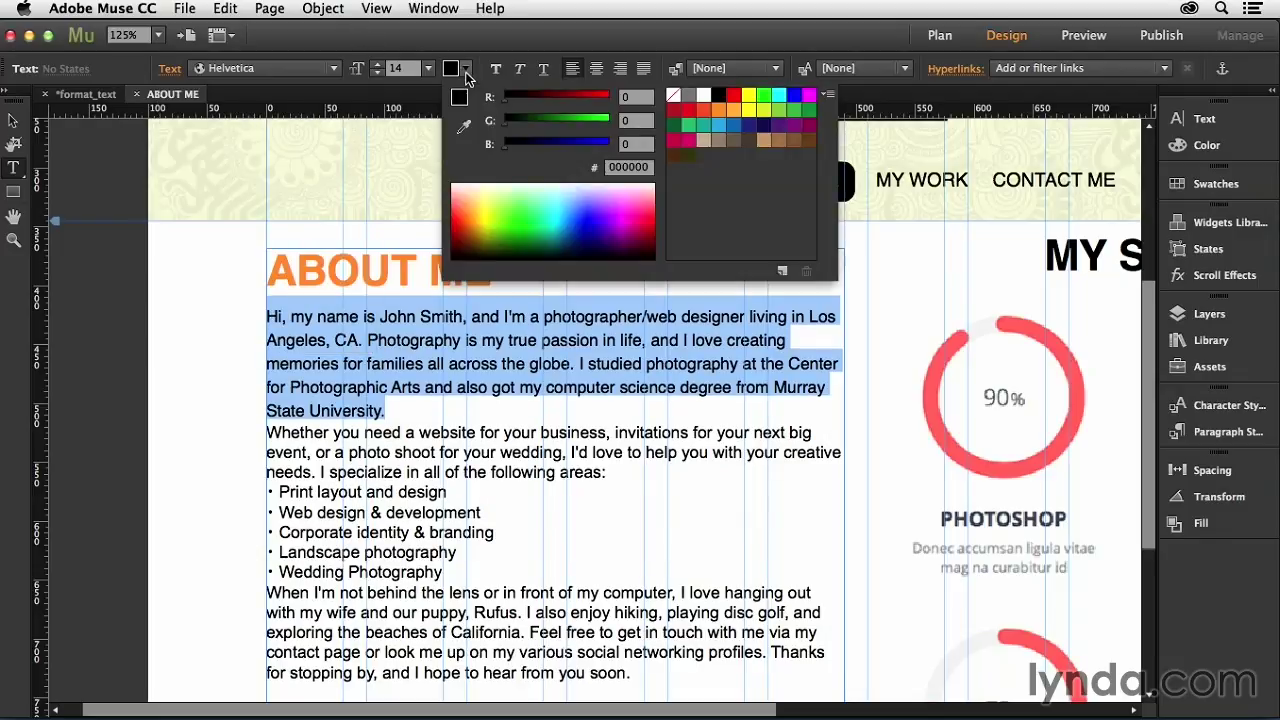
{"action": "left_click", "coordinate": [688, 94]}
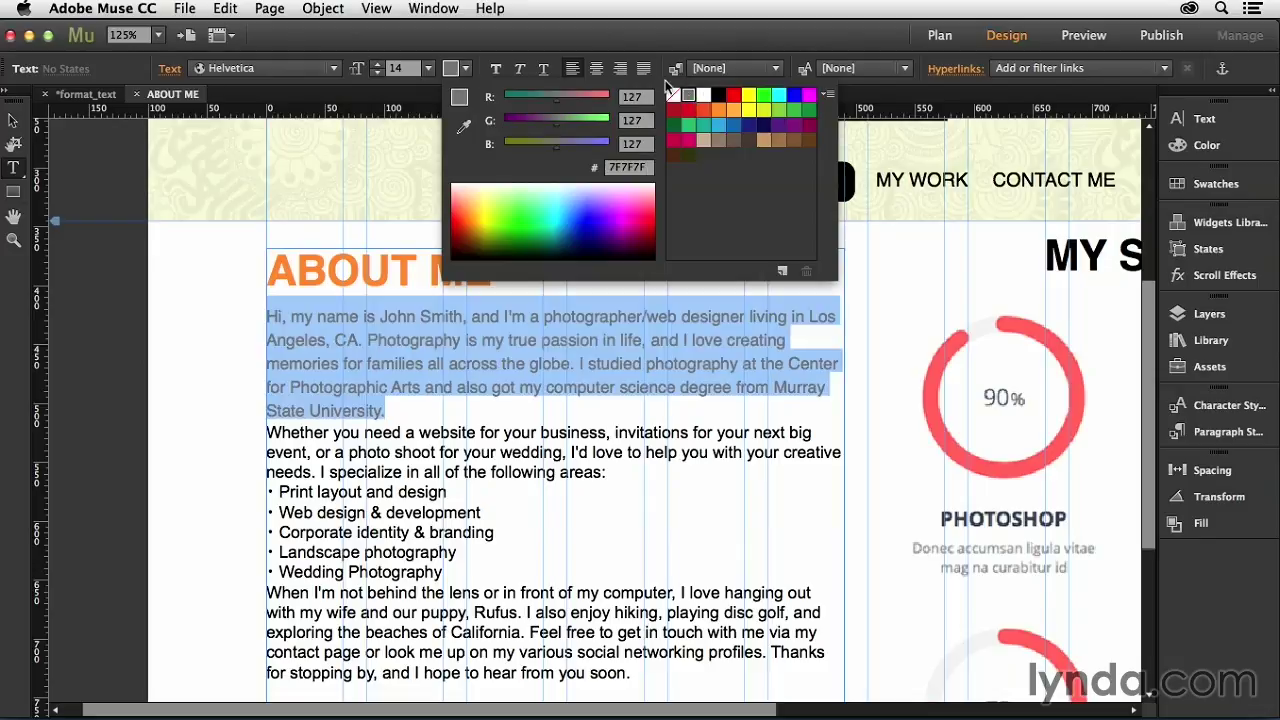
{"action": "left_click", "coordinate": [548, 48]}
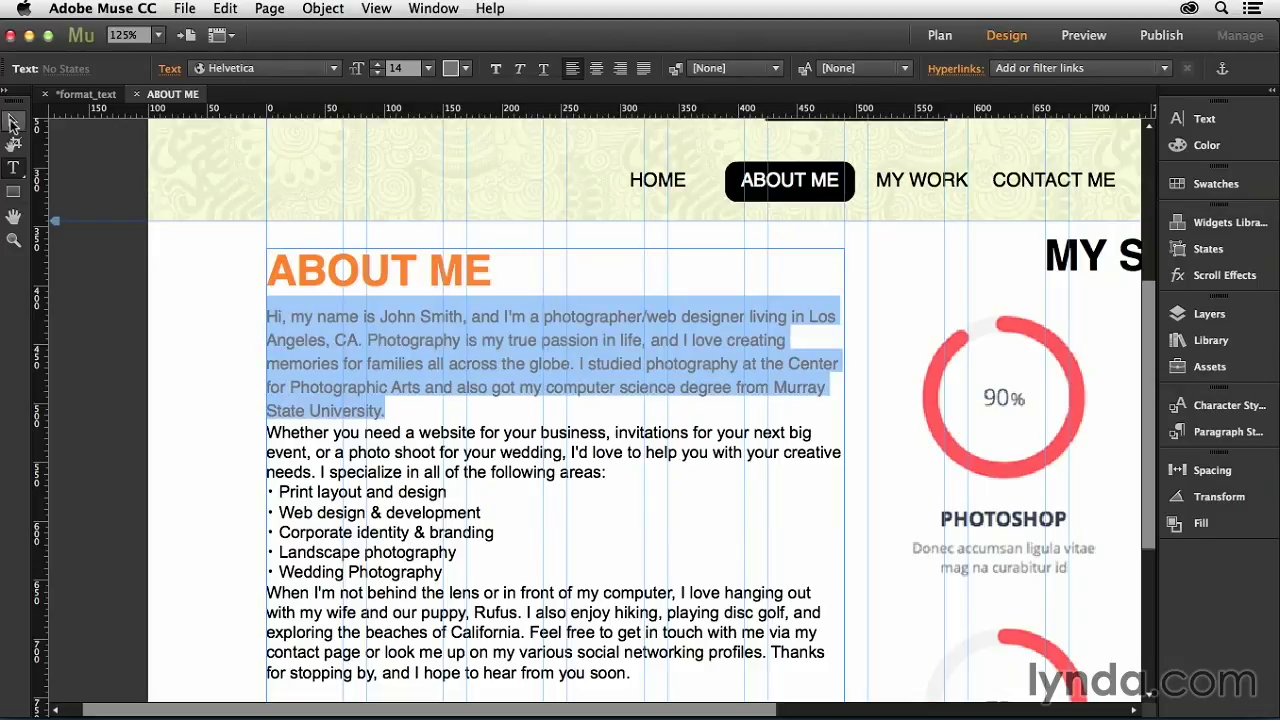
Exit text editing, deselect the frame, and review the page at 125% zoom.
{"action": "left_click", "coordinate": [13, 122]}
{"action": "left_click", "coordinate": [91, 339]}
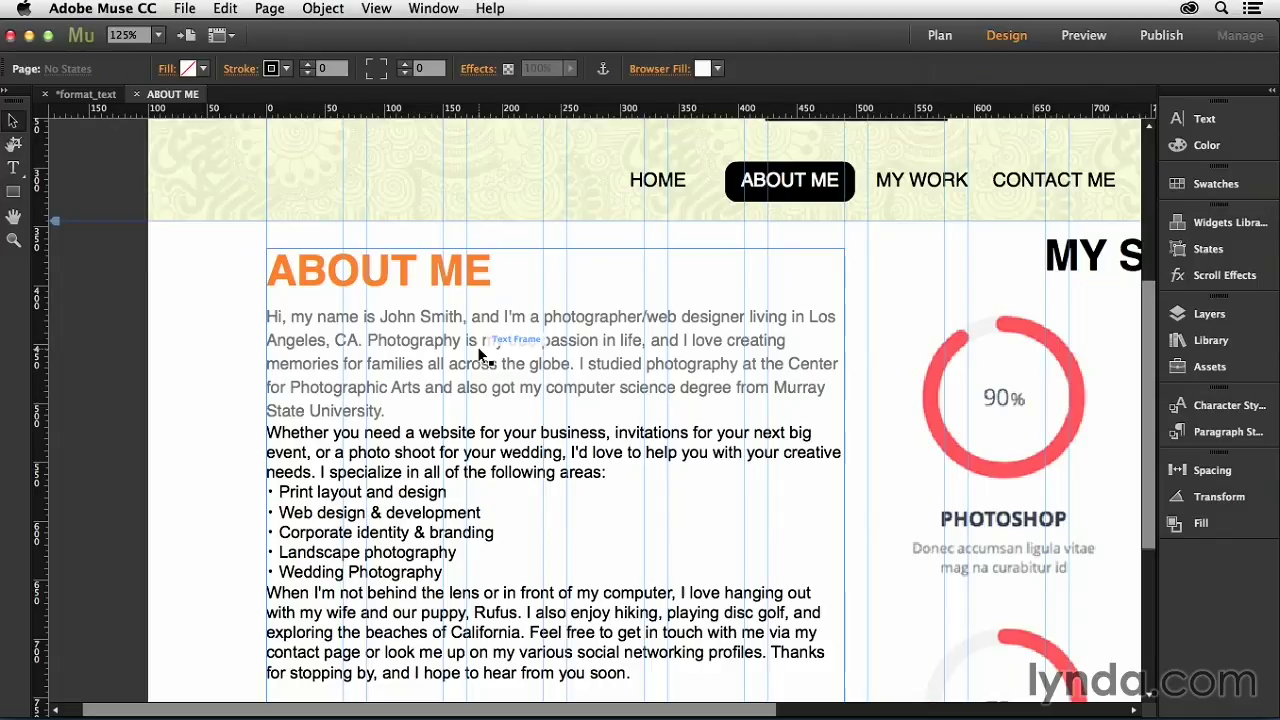
{"action": "scroll", "coordinate": [650, 480], "scroll_direction": "down", "scroll_amount": 2}
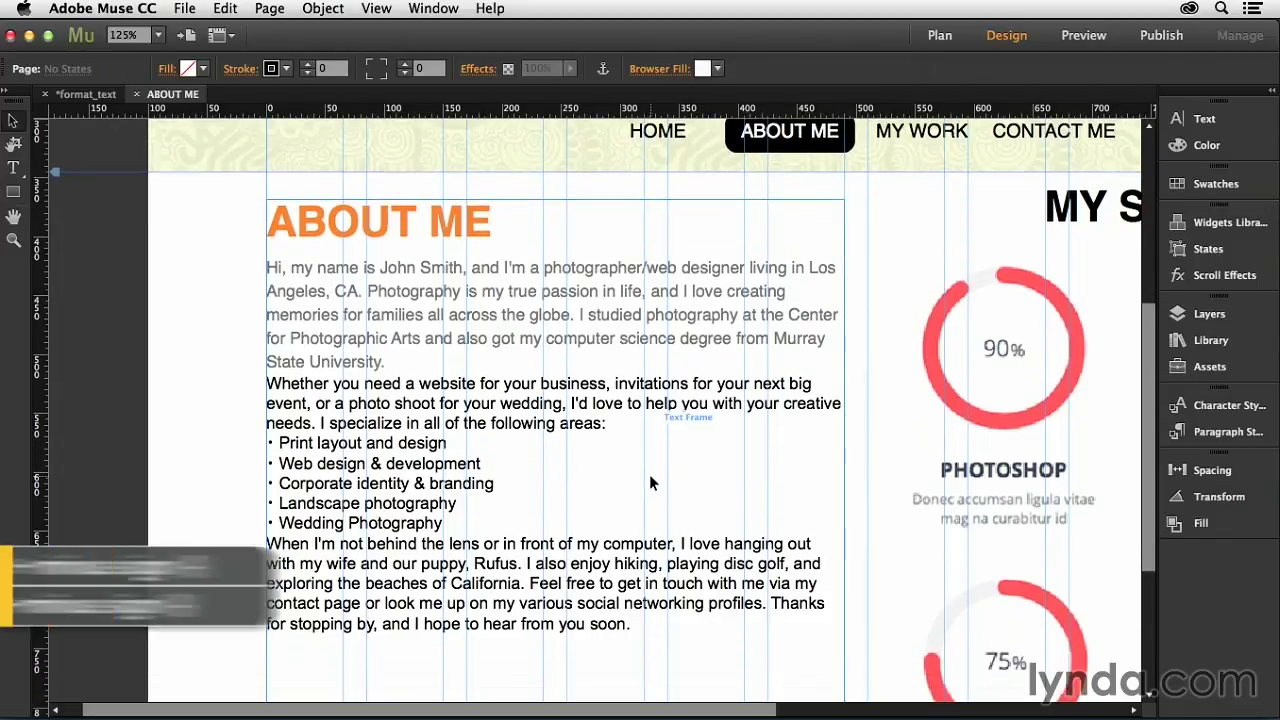
{"action": "key", "text": "super+minus"}
{"action": "key", "text": "super+minus"}
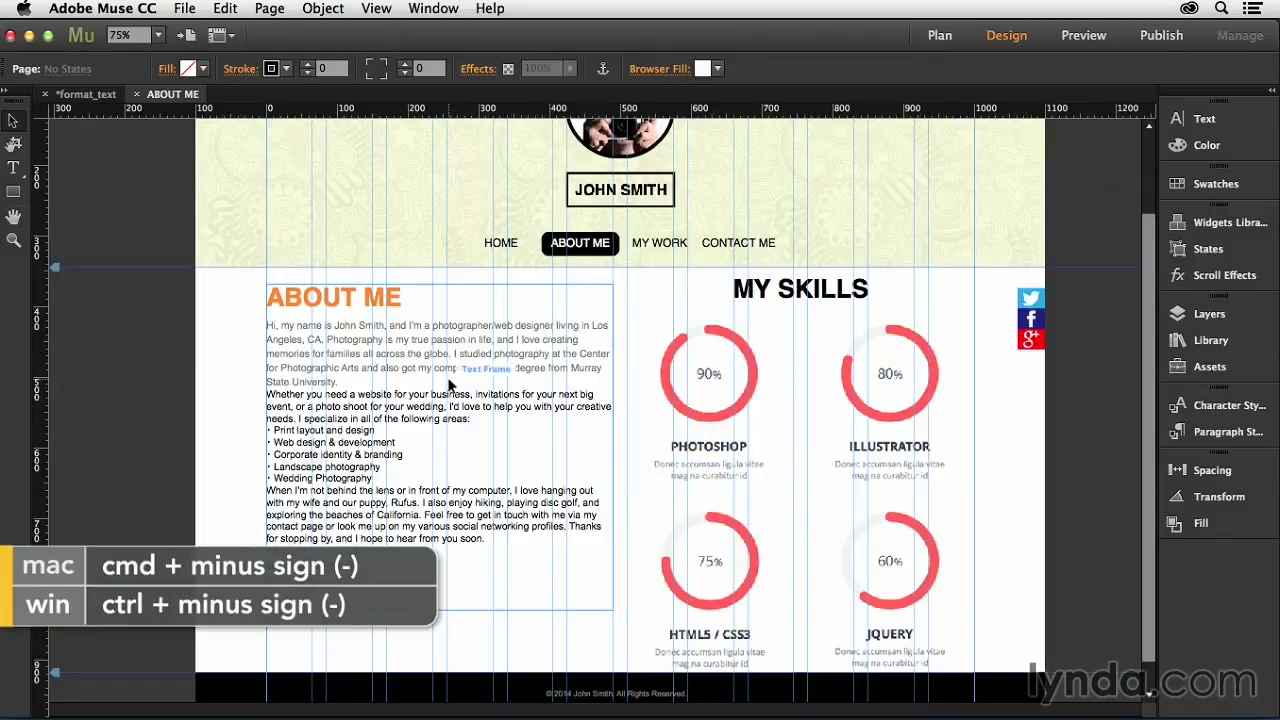
{"action": "key", "text": "super+equal"}
{"action": "key", "text": "super+equal"}
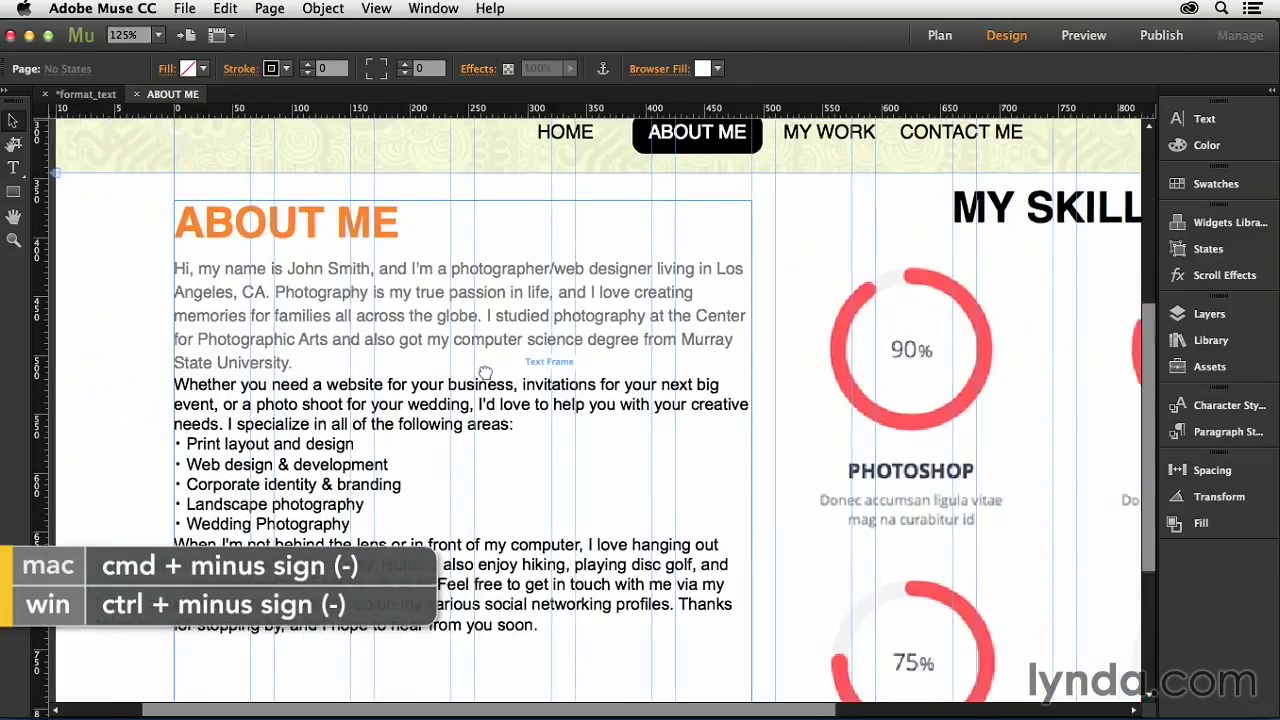
{"action": "left_click_drag", "start_coordinate": [484, 372], "coordinate": [552, 380]}
{"action": "double_click", "coordinate": [362, 370]}
{"action": "left_click_drag", "start_coordinate": [362, 370], "coordinate": [287, 370]}
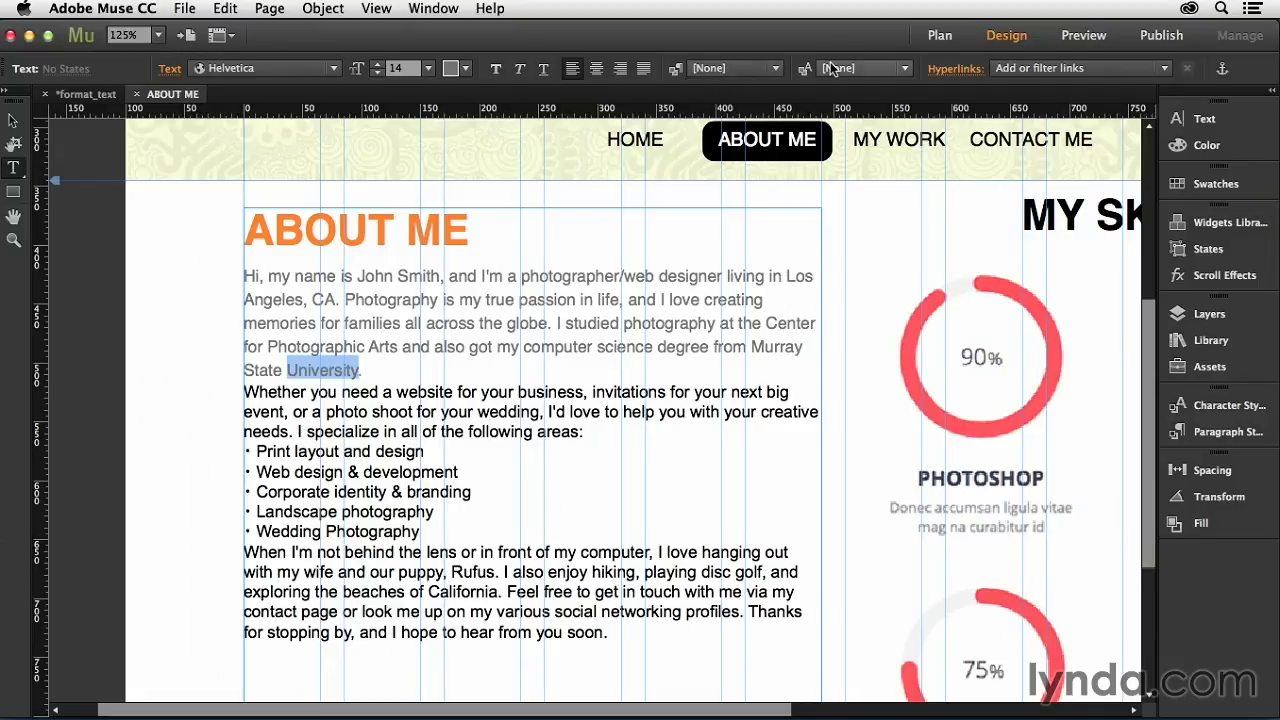
{"action": "left_click", "coordinate": [877, 68]}
{"action": "left_click", "coordinate": [877, 68]}
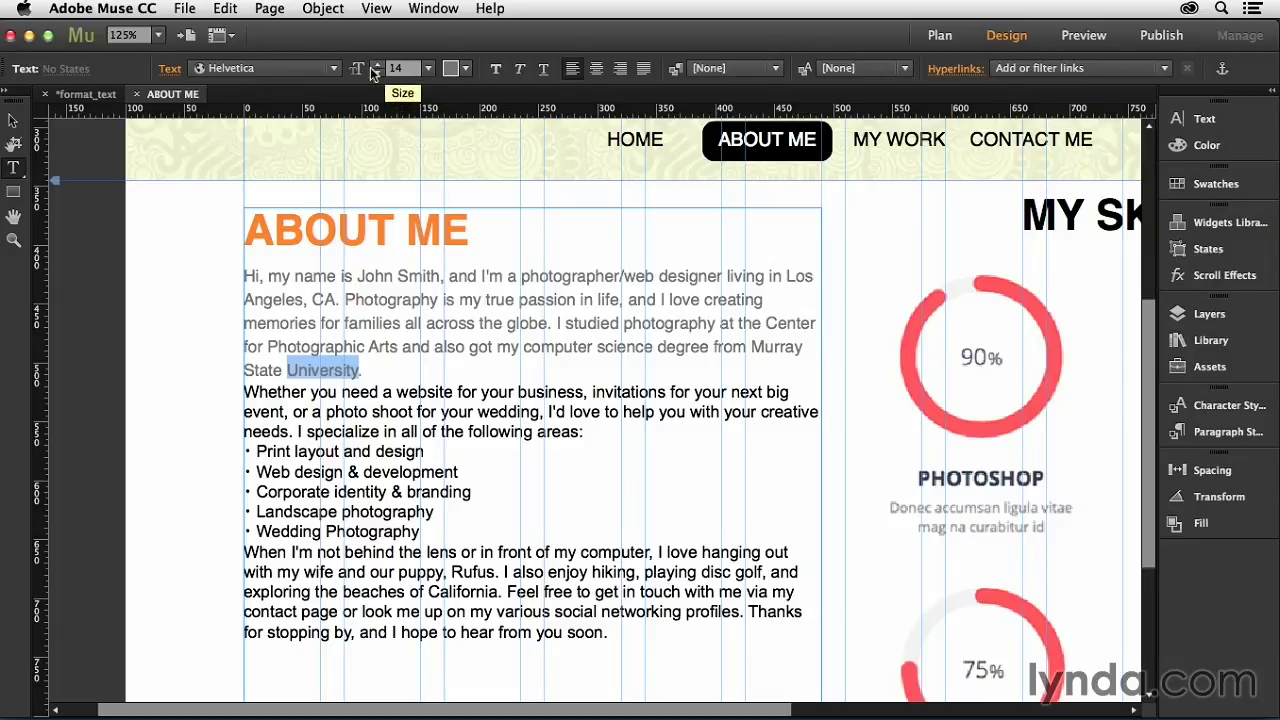
{"action": "left_click", "coordinate": [372, 318]}
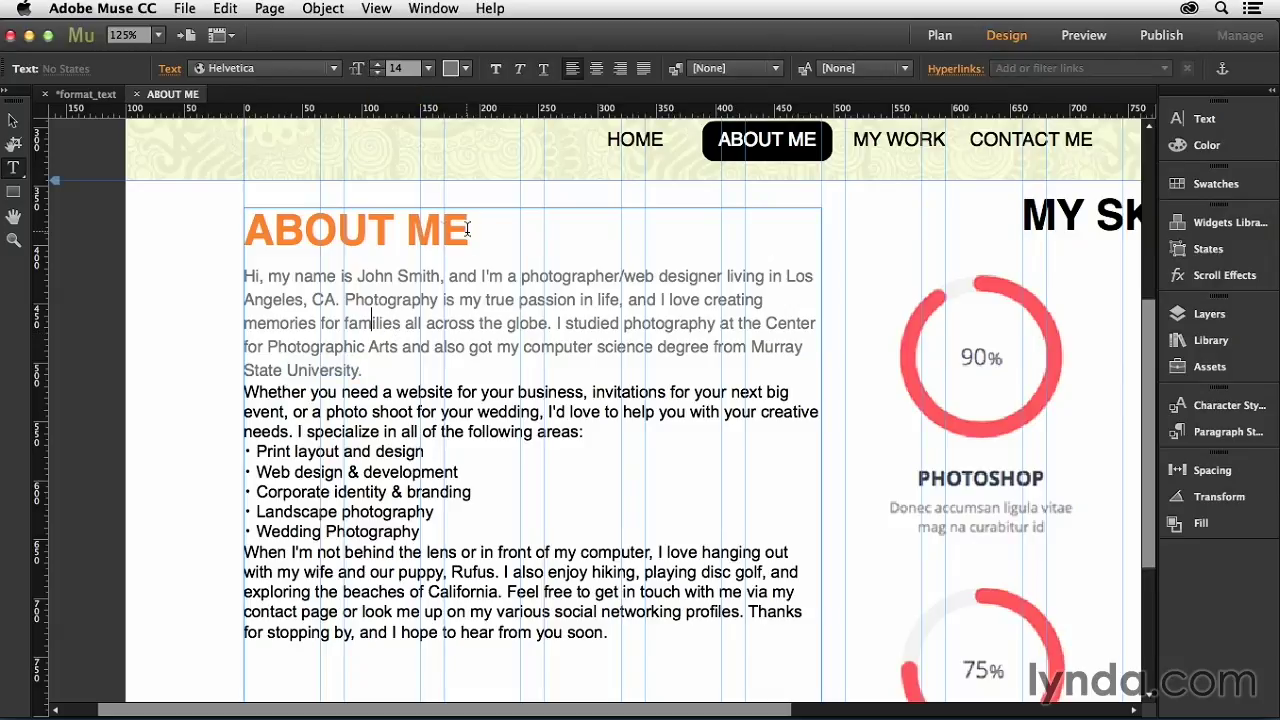
{"action": "left_click_drag", "start_coordinate": [467, 229], "coordinate": [230, 219]}
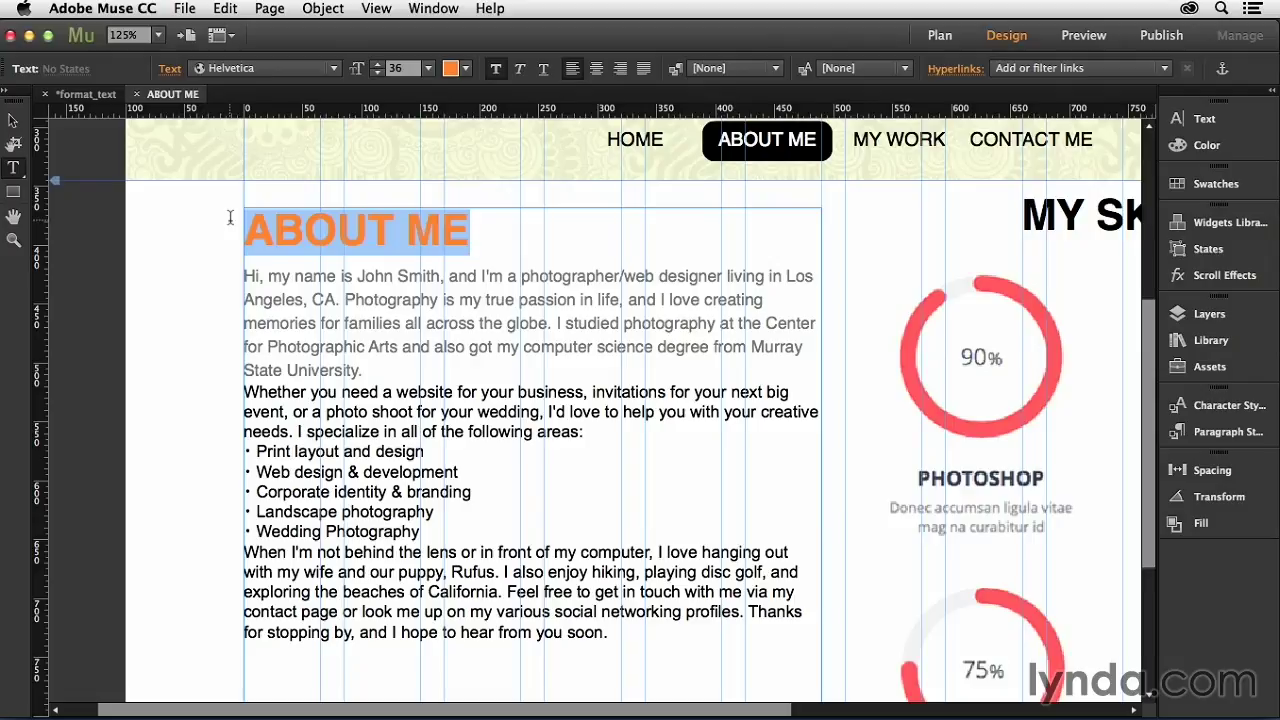
{"action": "key", "text": "super+shift+period"}
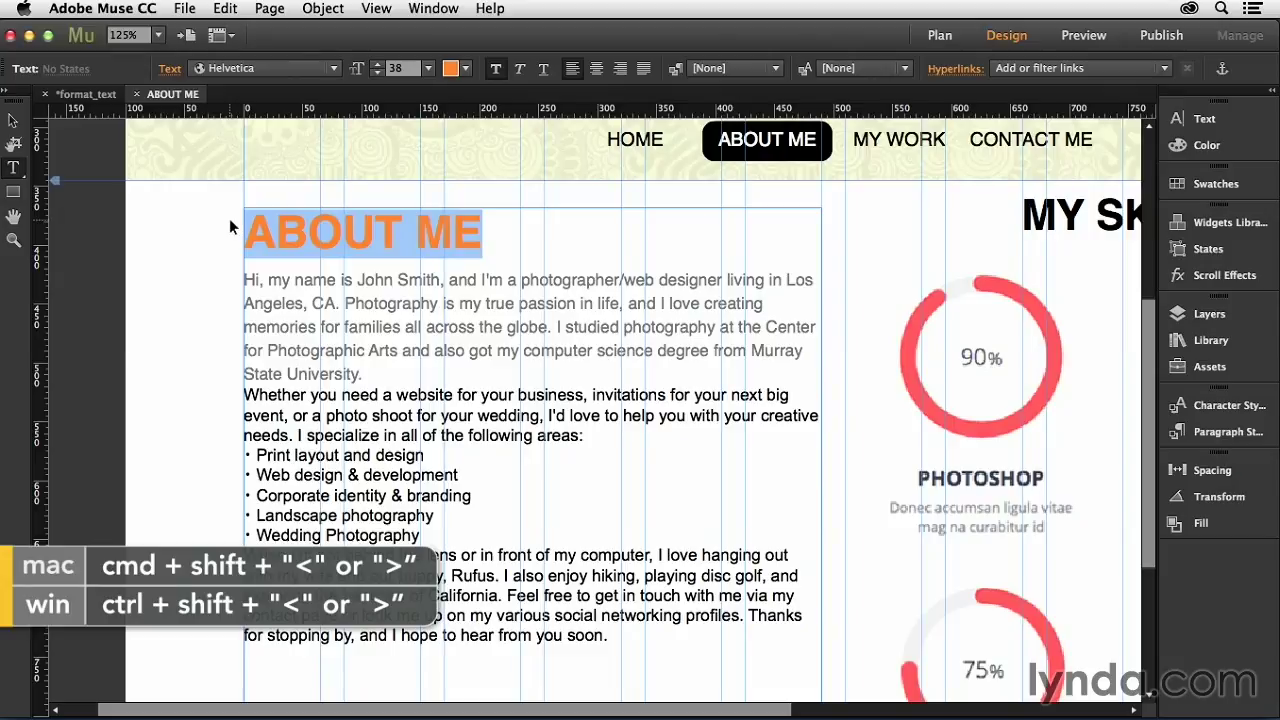
{"action": "key", "text": "super+shift+period"}
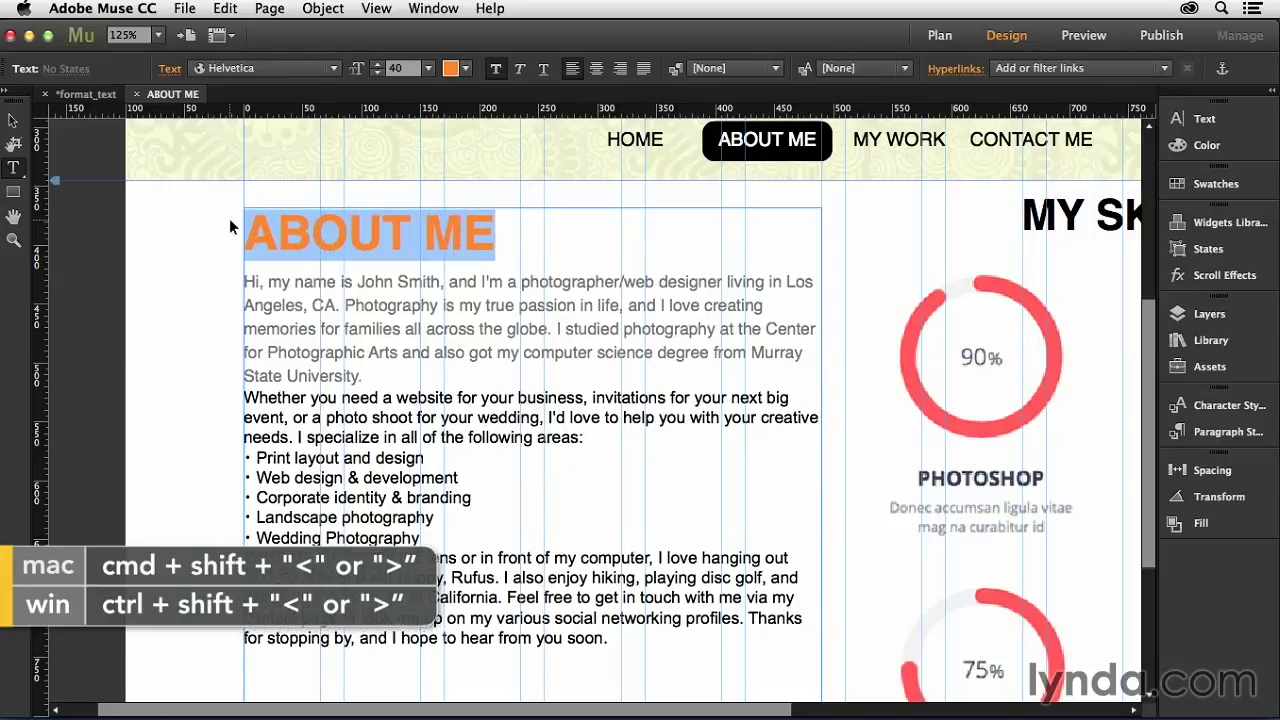
{"action": "key", "text": "super+shift+comma"}
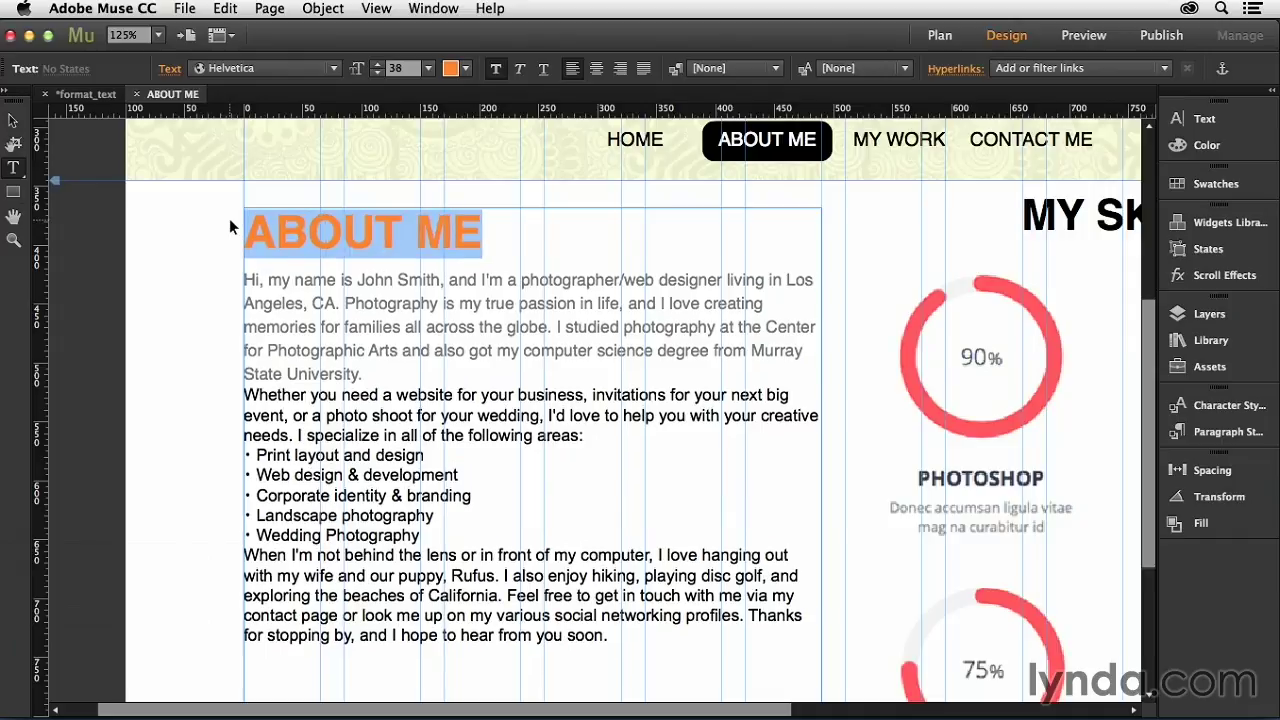
{"action": "key", "text": "super+shift+comma"}
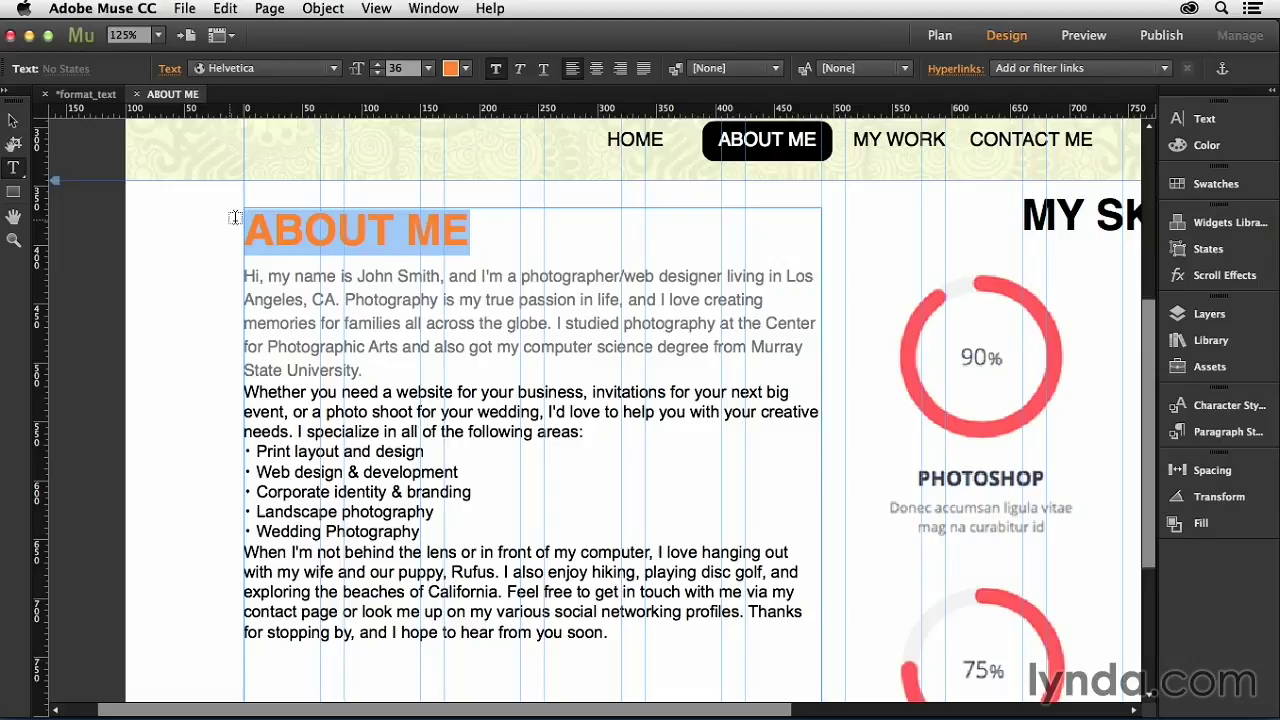
{"action": "left_click", "coordinate": [452, 289]}
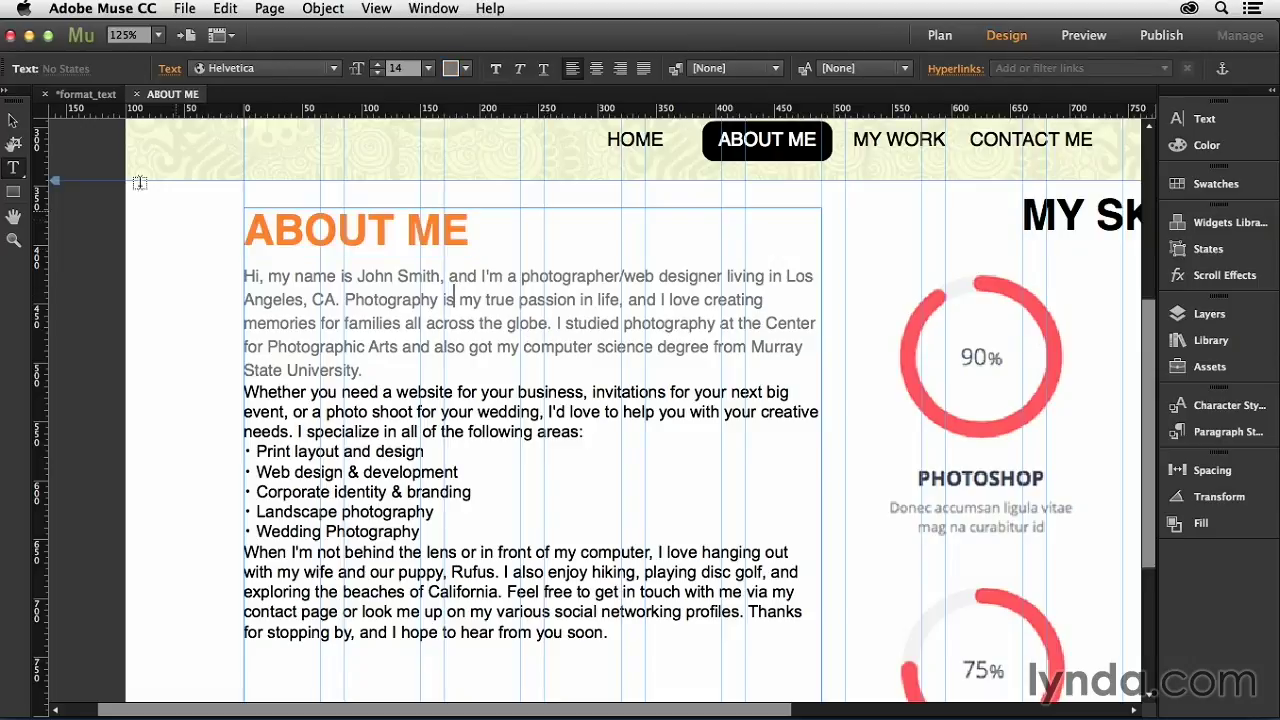
{"action": "left_click", "coordinate": [14, 124]}
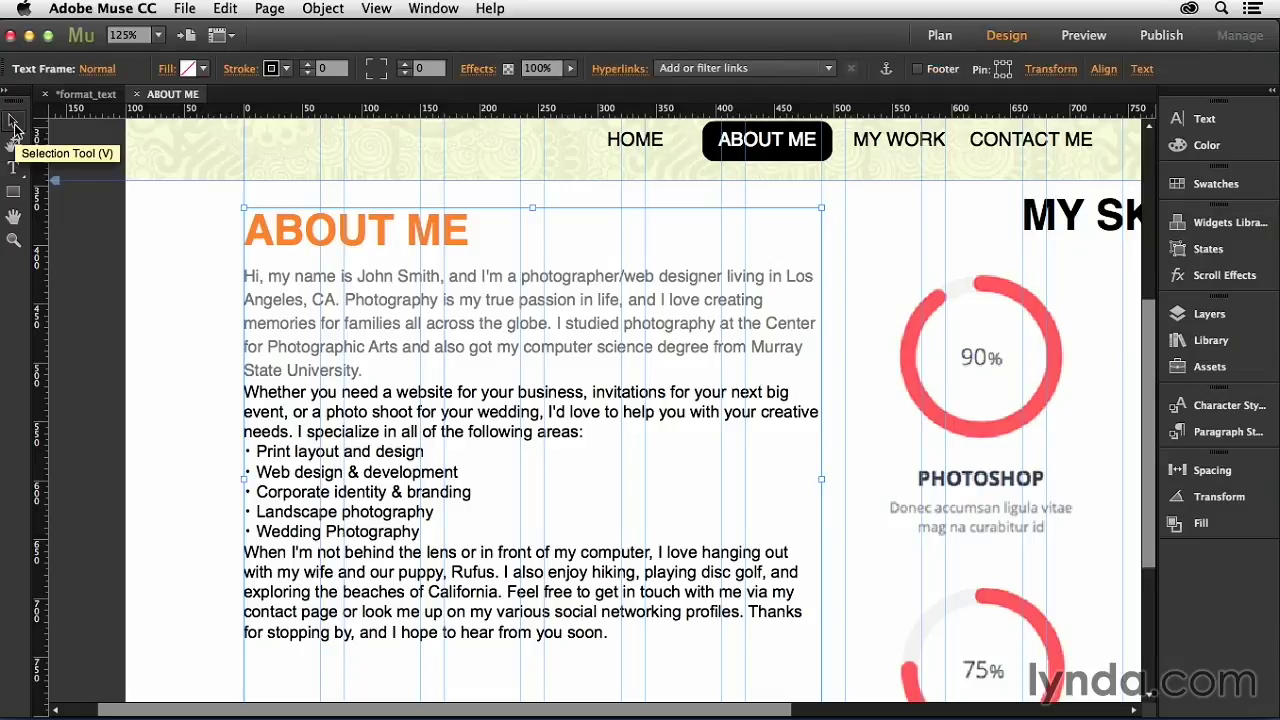